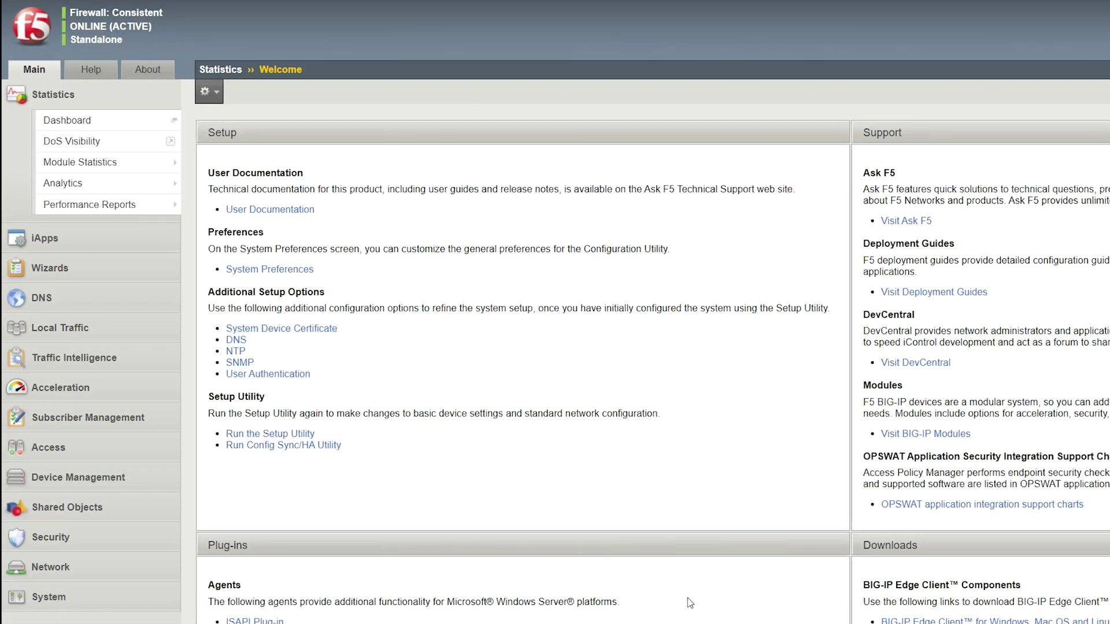
# - Open the VIP-HTTP virtual server from Local Traffic > Virtual Servers
pyautogui.click(81, 328)
pyautogui.moveTo(79, 328)
pyautogui.click(68, 263)
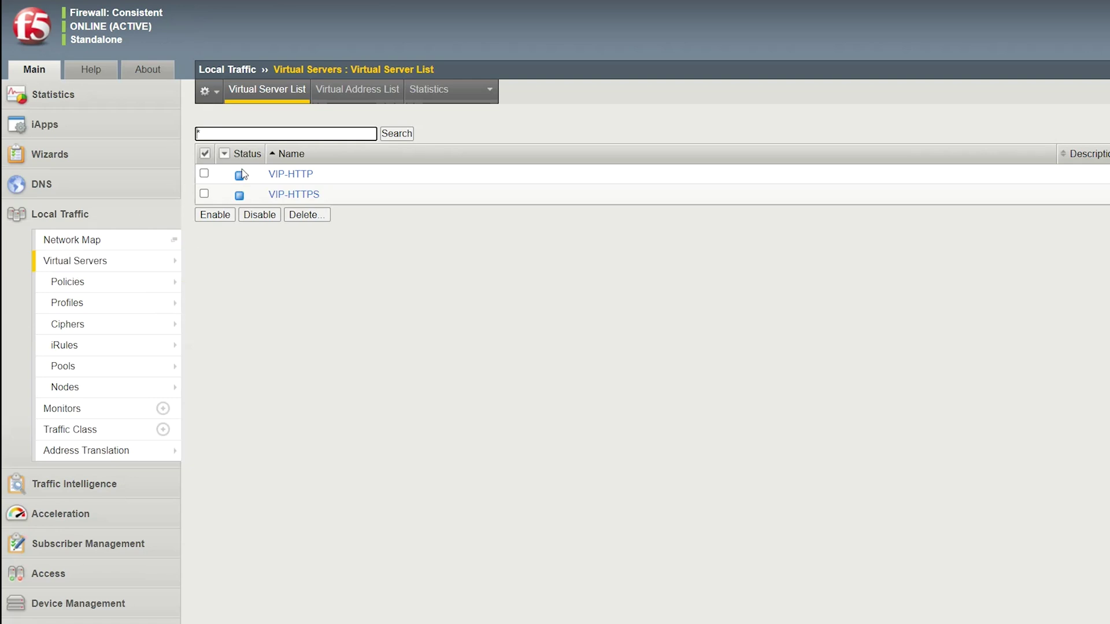
pyautogui.click(285, 174)
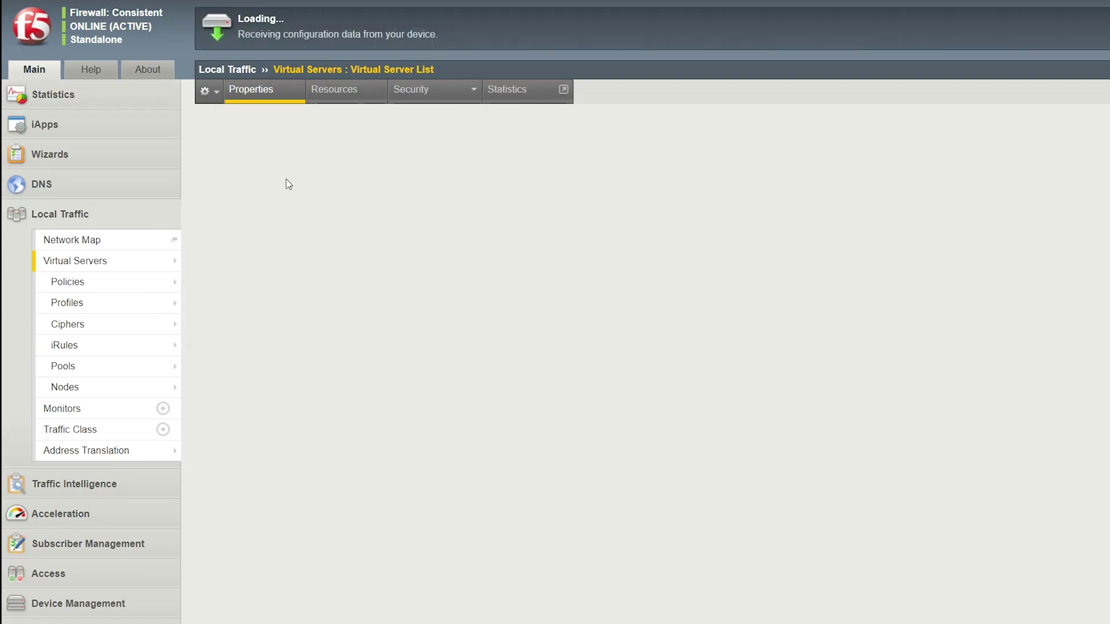
# - Keep http as VIP-HTTP's HTTP Profile (Client) and update the virtual server
pyautogui.scroll(-8, 276, 239)
pyautogui.scroll(-1, 276, 234)
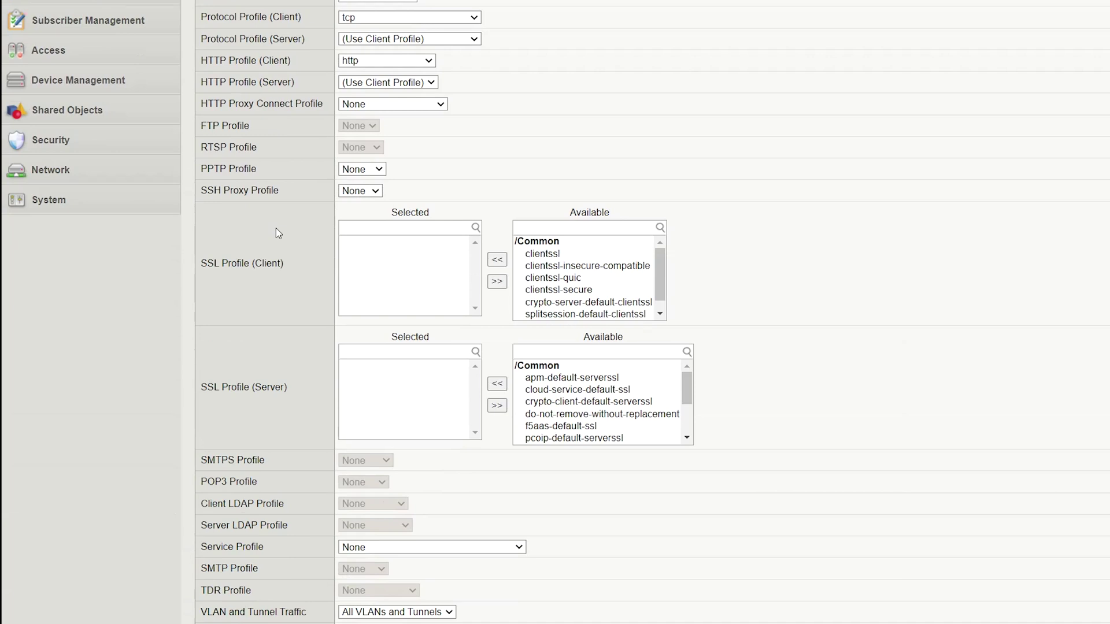
pyautogui.click(396, 65)
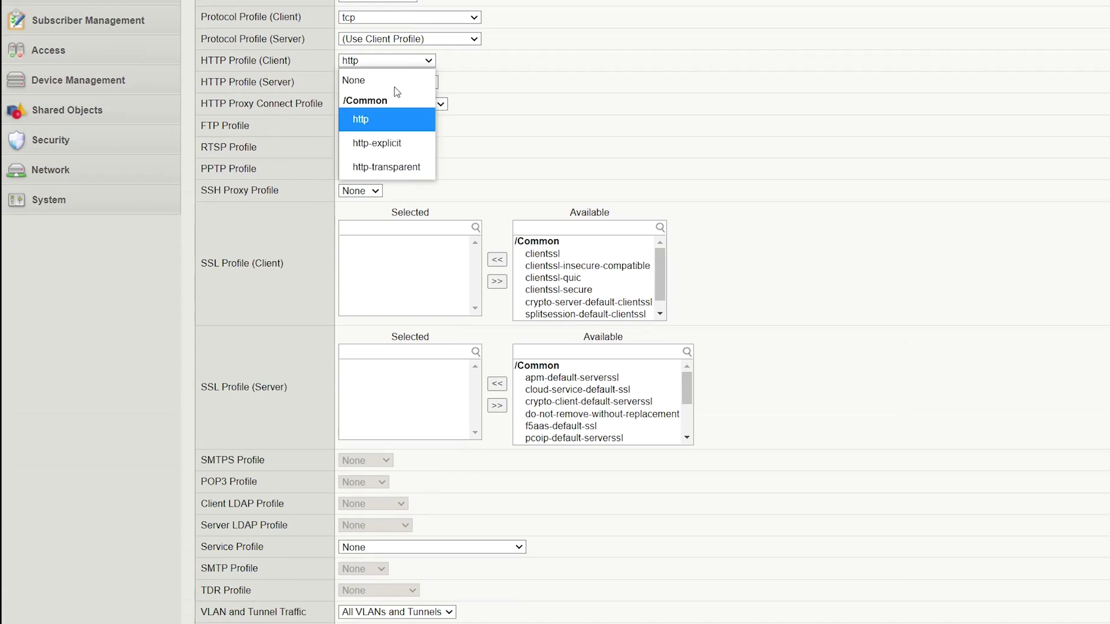
pyautogui.click(390, 126)
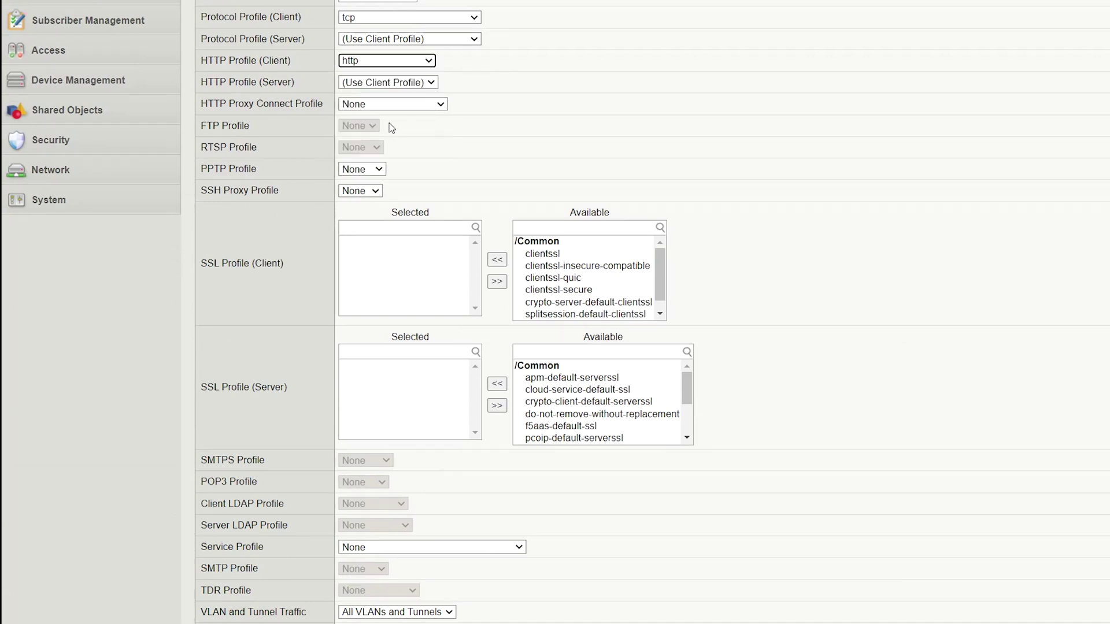
pyautogui.scroll(-8, 389, 125)
pyautogui.scroll(-2, 397, 235)
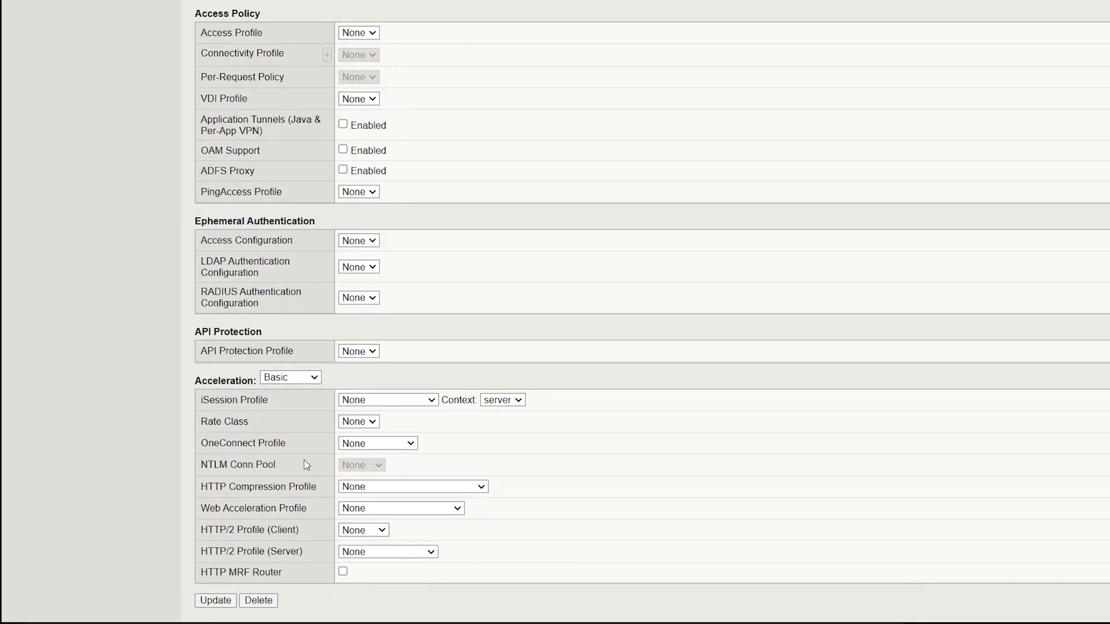
pyautogui.click(216, 600)
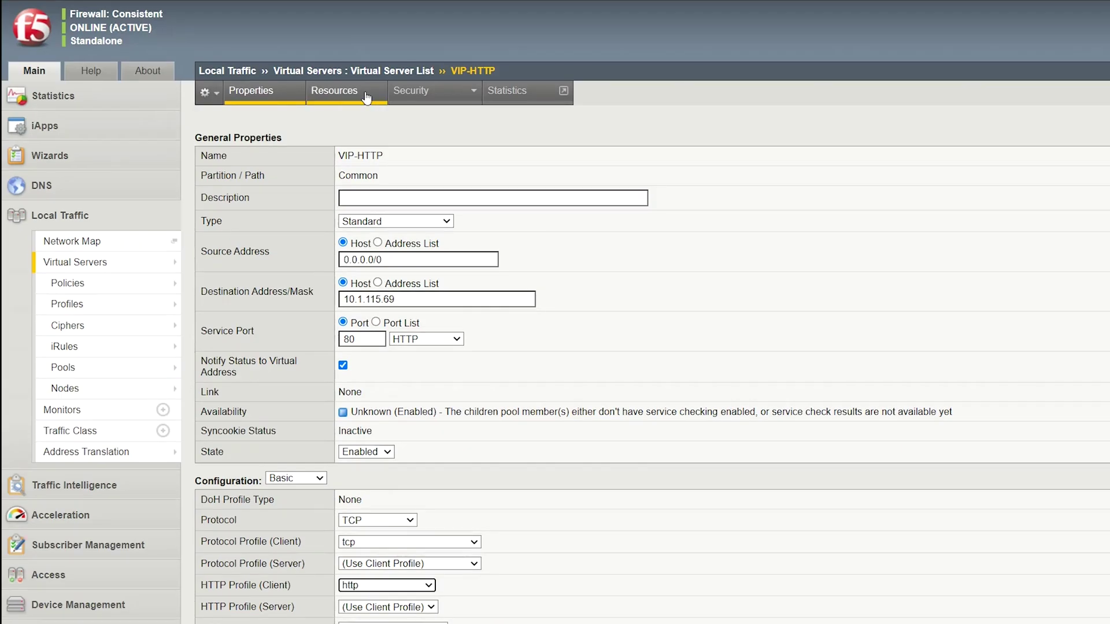
# - On VIP-HTTP's Resources tab, move _sys_https_redirect from Available to Enabled iRules and finish
pyautogui.click(350, 92)
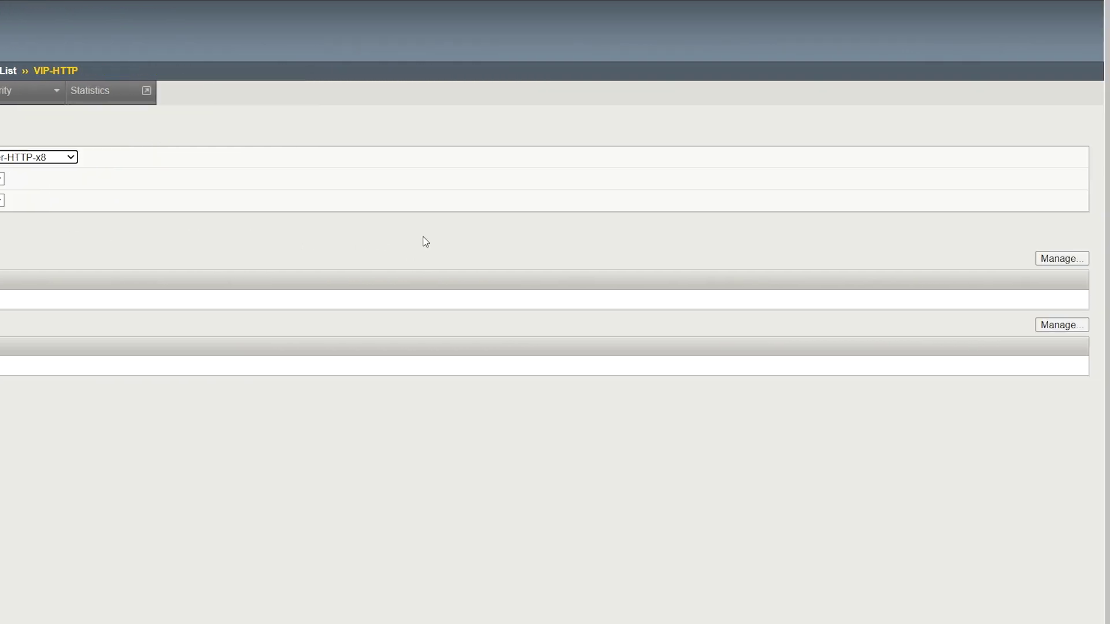
pyautogui.click(1043, 258)
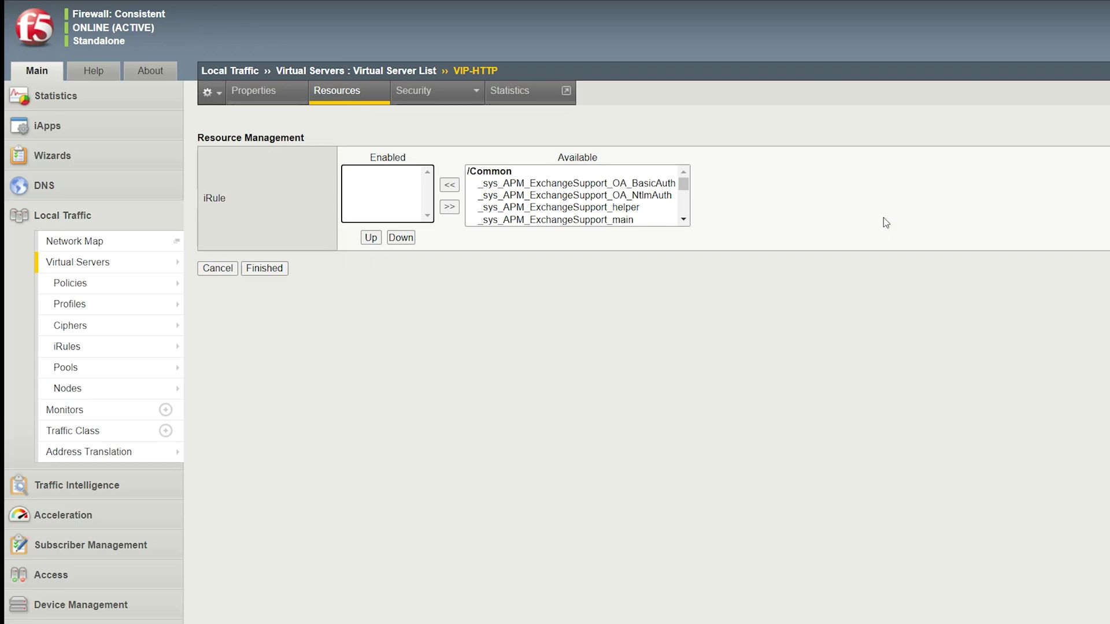
pyautogui.moveTo(683, 183); pyautogui.dragTo(684, 214)
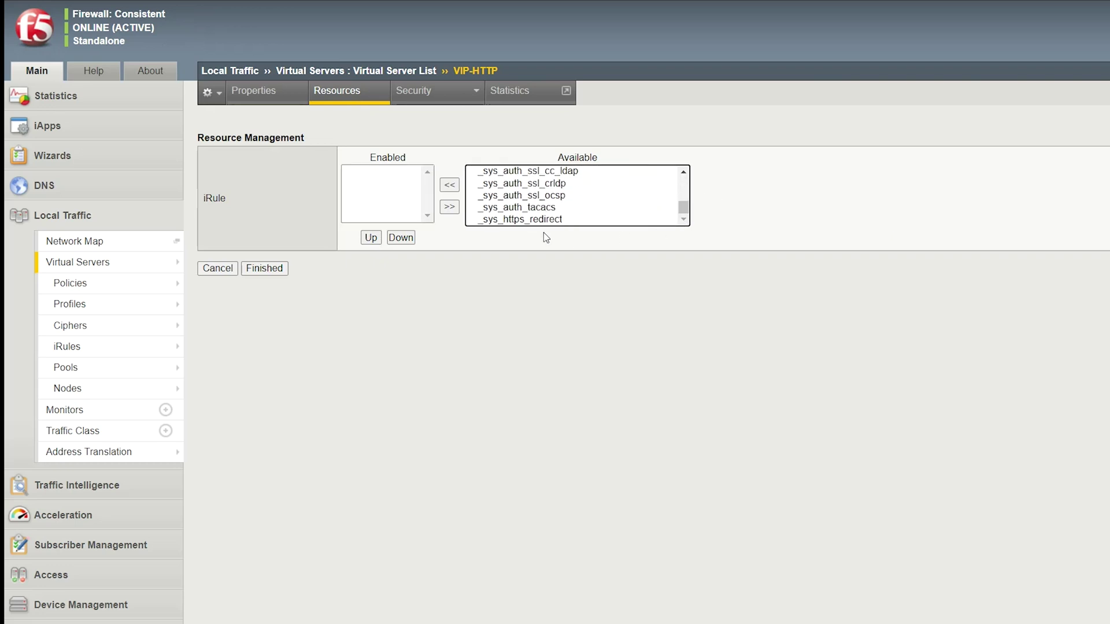
pyautogui.click(518, 221)
pyautogui.click(445, 186)
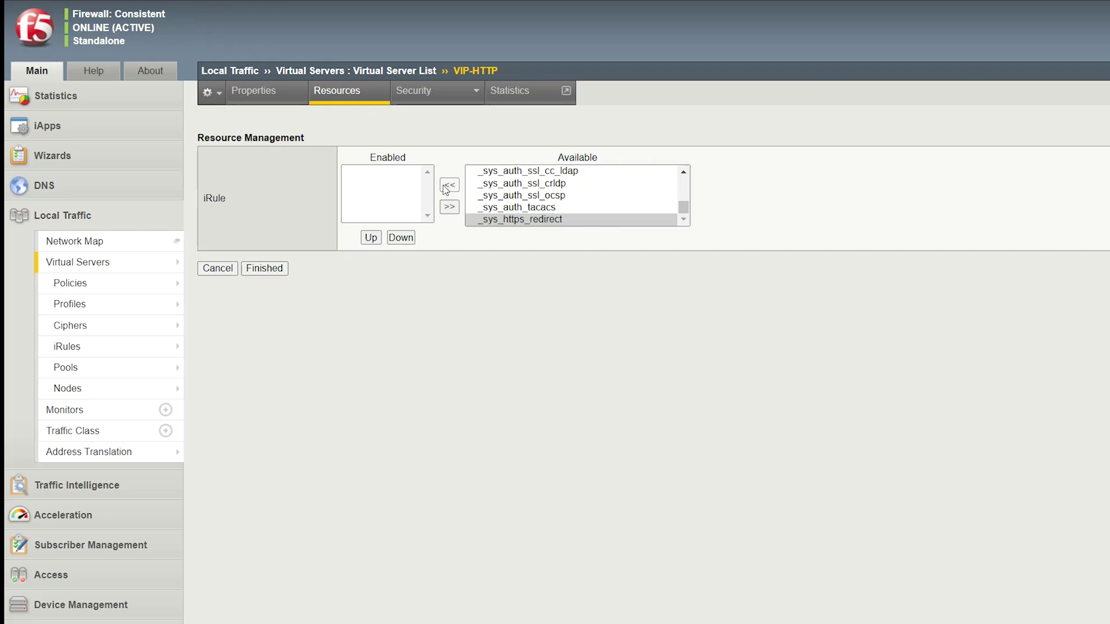
pyautogui.click(272, 268)
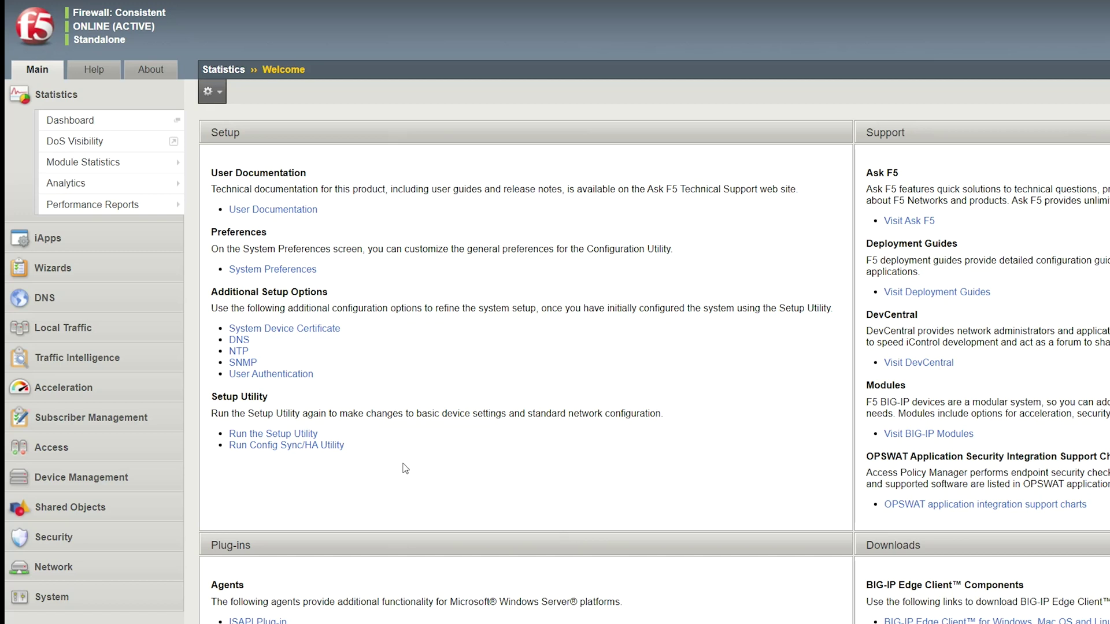
# - Create a new iRule under Local Traffic > iRules named redirect_8443
pyautogui.click(145, 331)
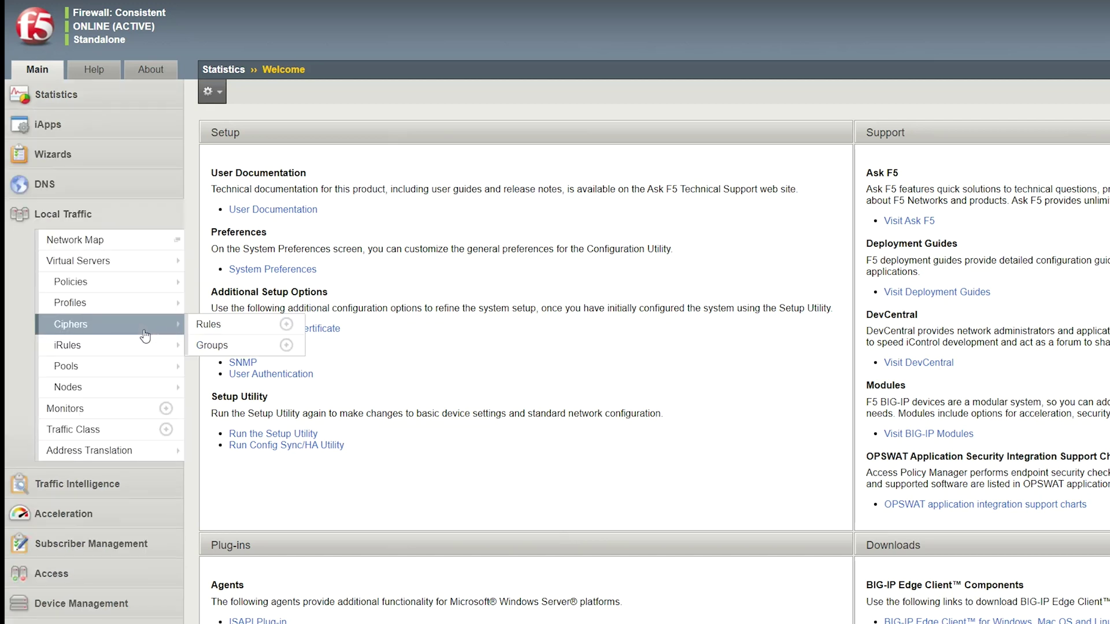
pyautogui.click(138, 354)
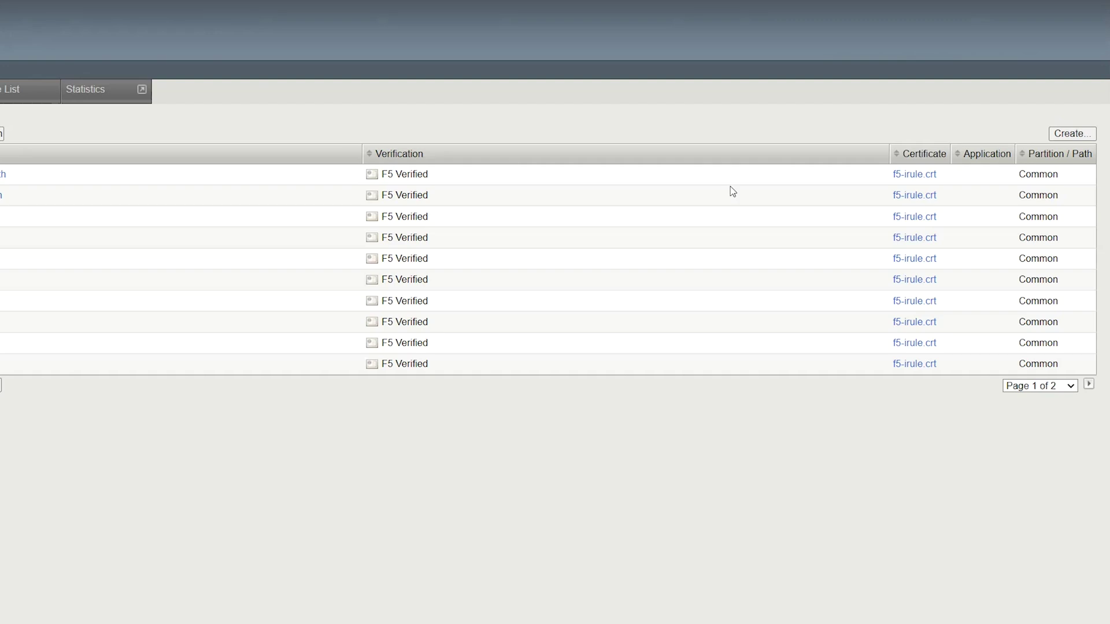
pyautogui.click(1072, 133)
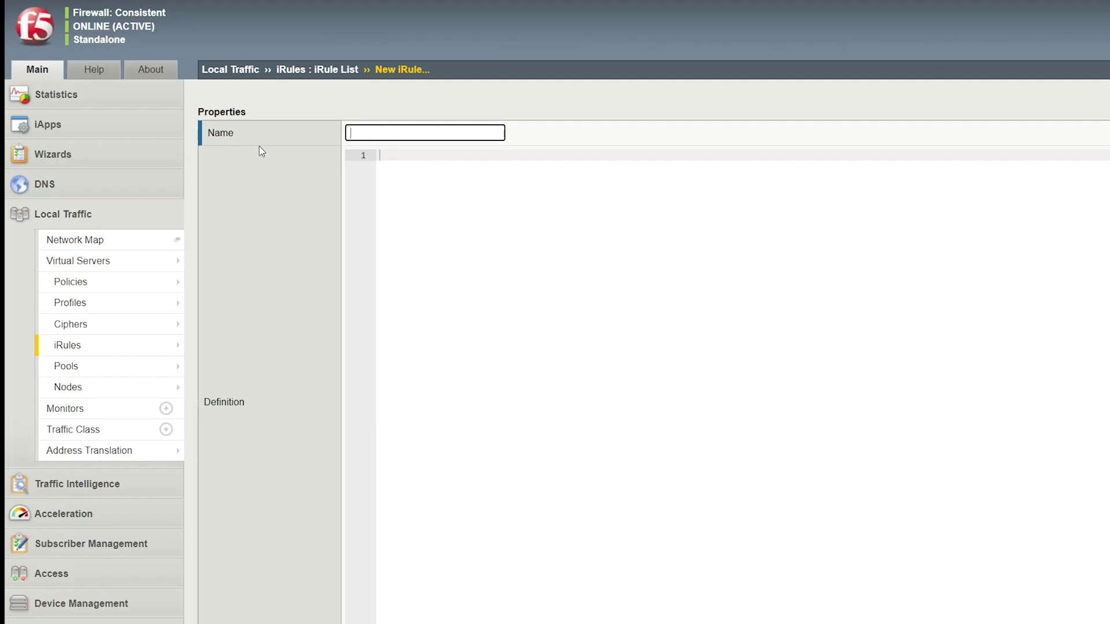
pyautogui.write('redirect_8443')
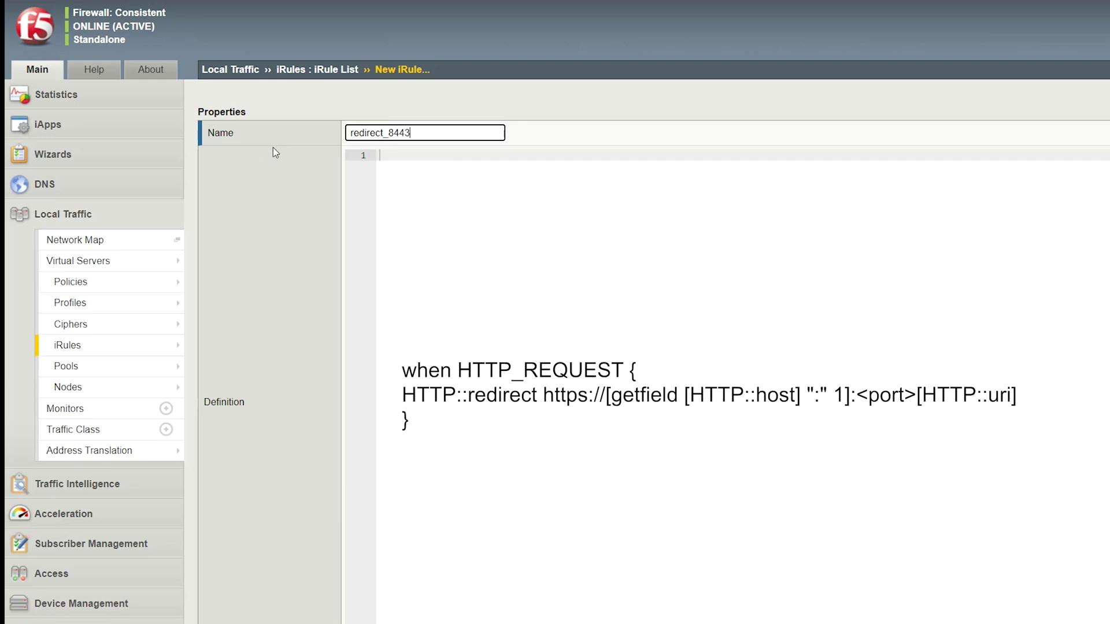
# - Enter the three-line HTTP_REQUEST definition redirecting to https on port 8443 with the original URI
pyautogui.click(436, 272)
pyautogui.write('when HTTP_REQUEST {')
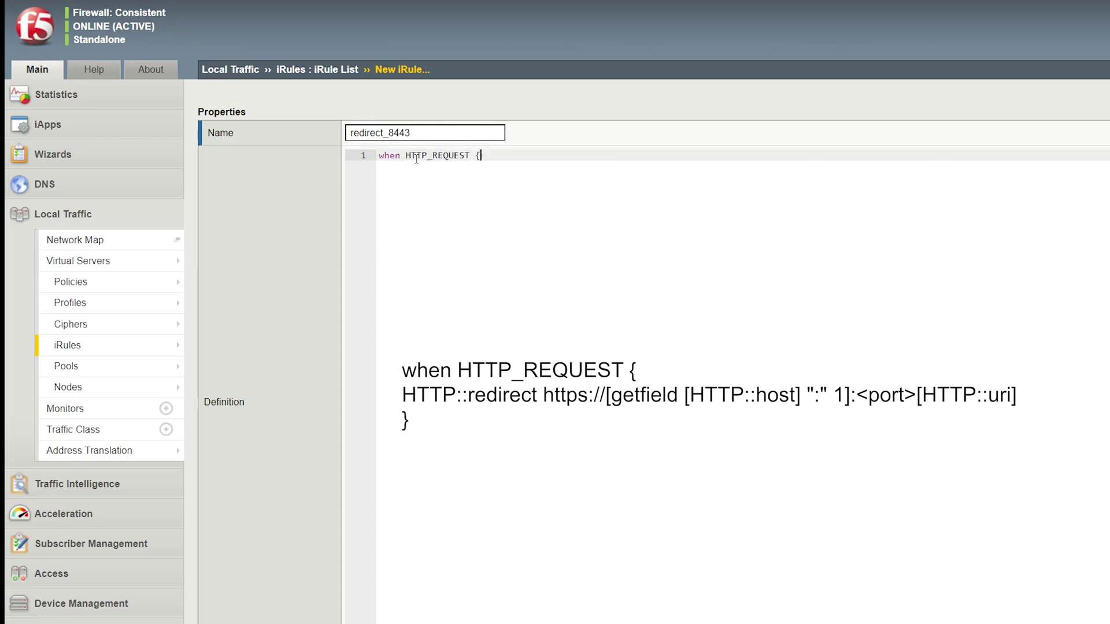
pyautogui.press('Return')
pyautogui.write('HTTP::redirec')
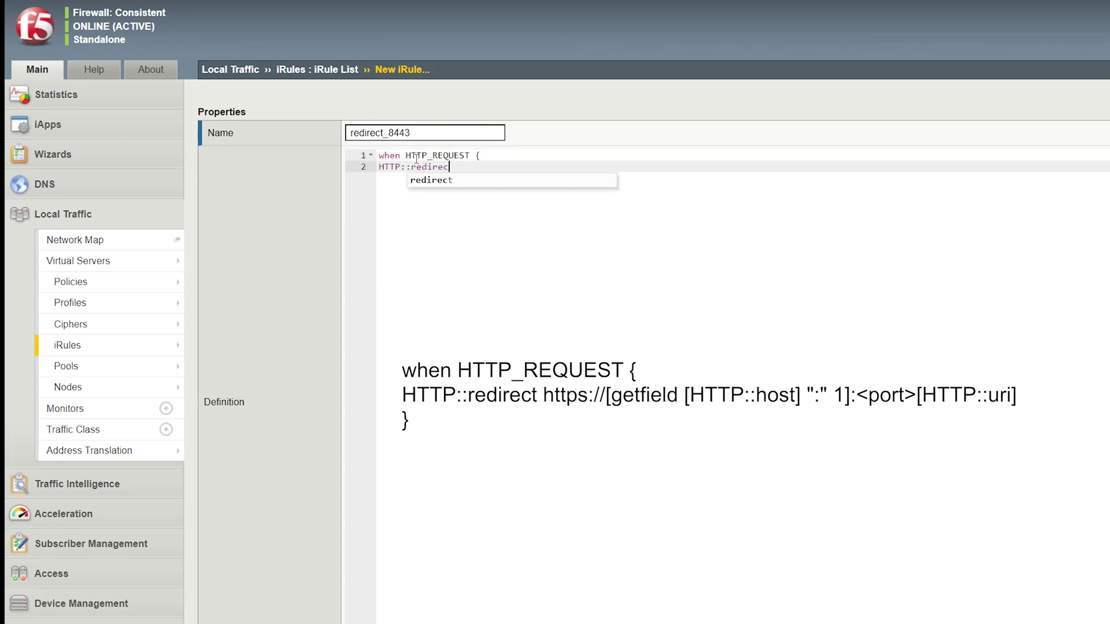
pyautogui.write('t https://[getfield [http_host] ":" 1]:8443')
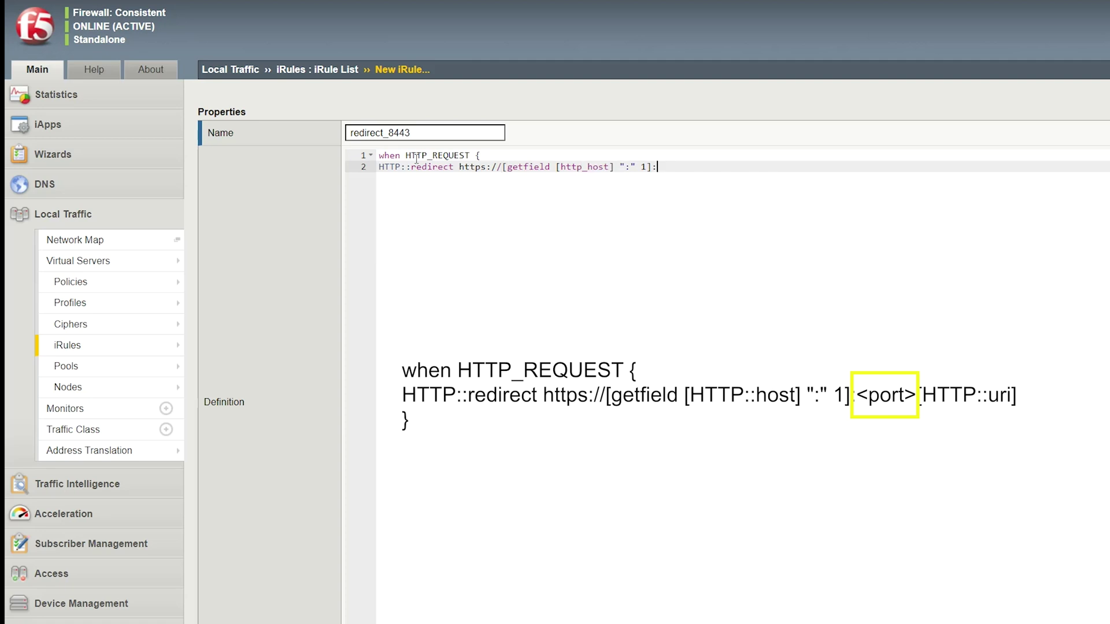
pyautogui.write('[HTTP::uri]')
pyautogui.press('Return')
pyautogui.write('}')
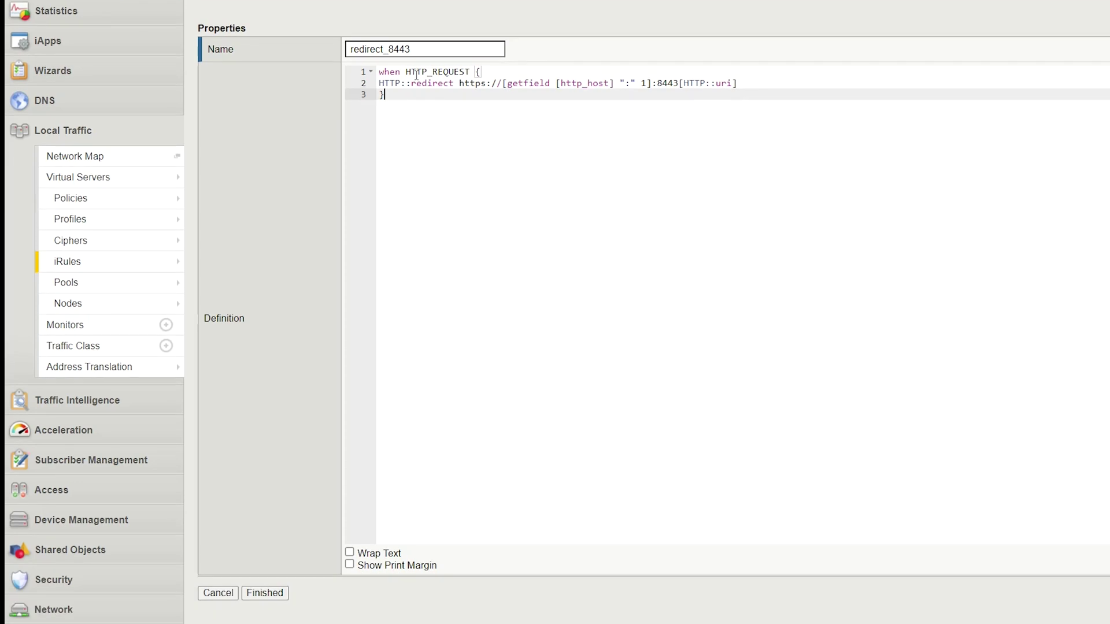
# - Save the redirect_8443 iRule and reopen the VIP-HTTP virtual server
pyautogui.click(283, 594)
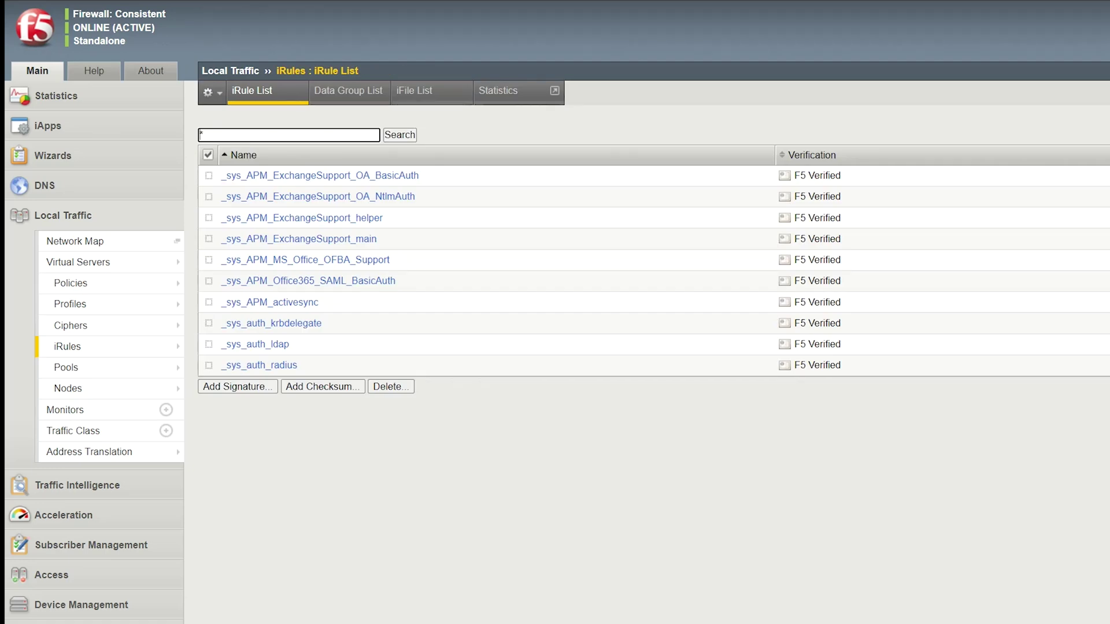
pyautogui.click(94, 266)
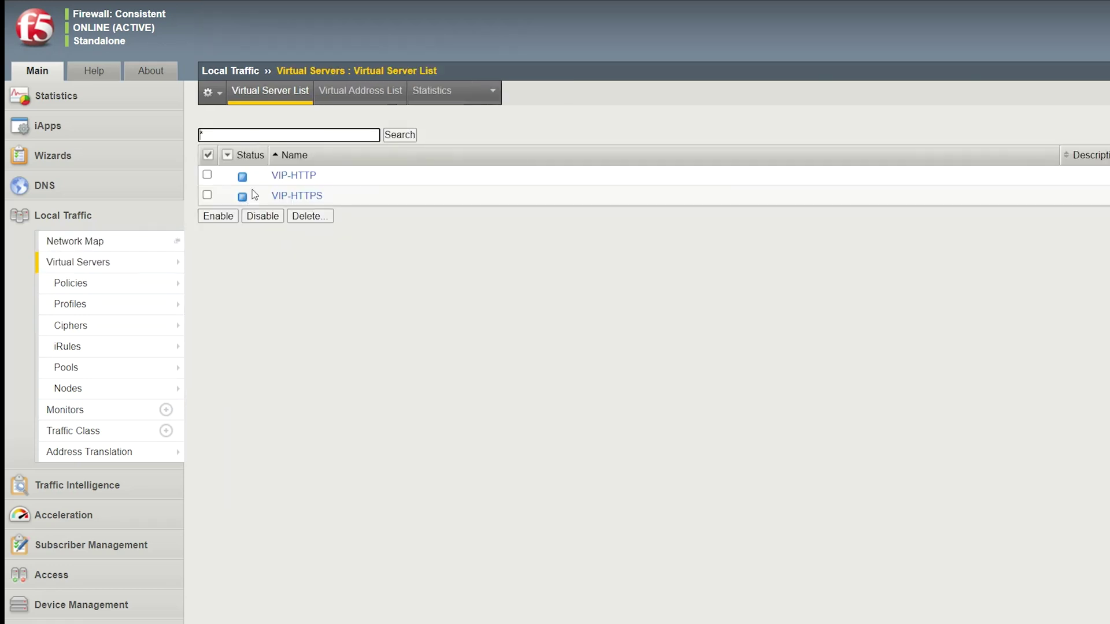
pyautogui.click(298, 175)
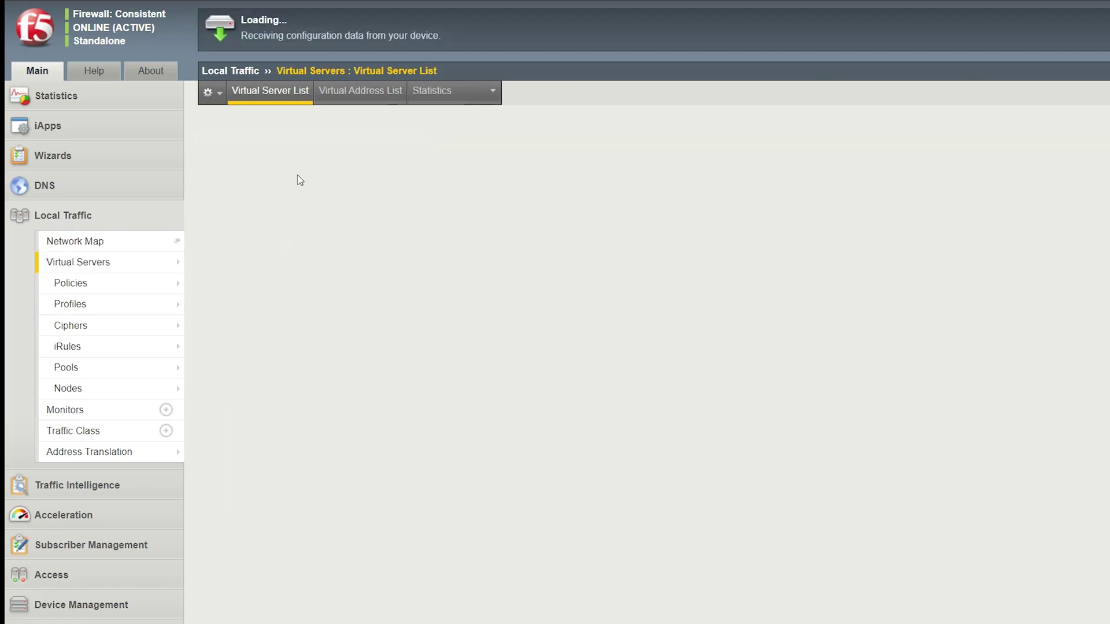
# - Keep http as VIP-HTTP's client HTTP profile and update its properties
pyautogui.scroll(-2, 292, 446)
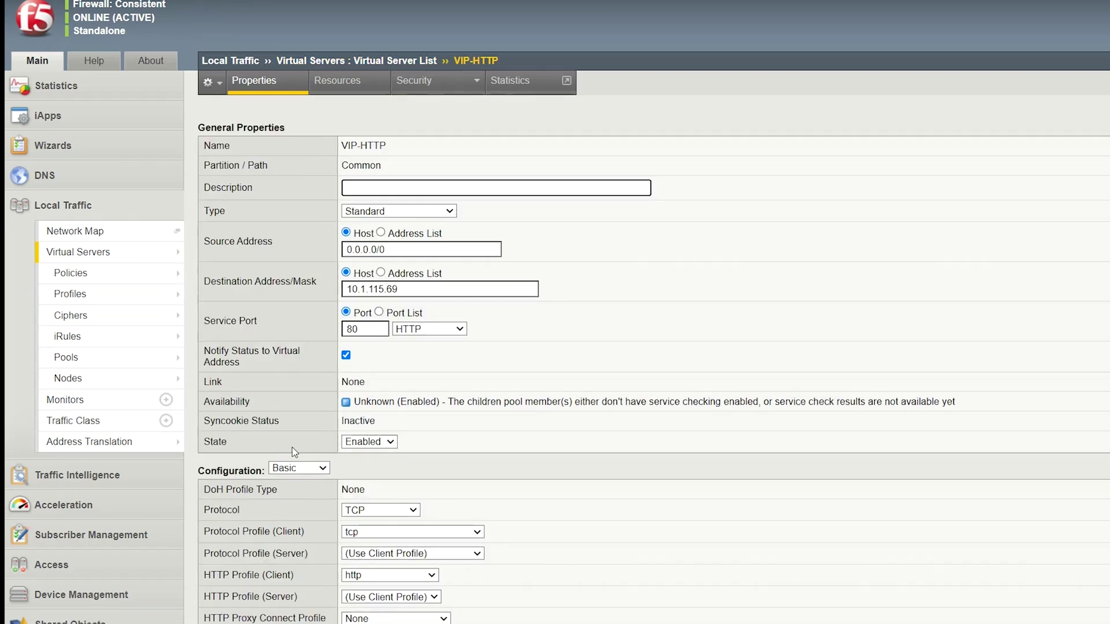
pyautogui.click(365, 495)
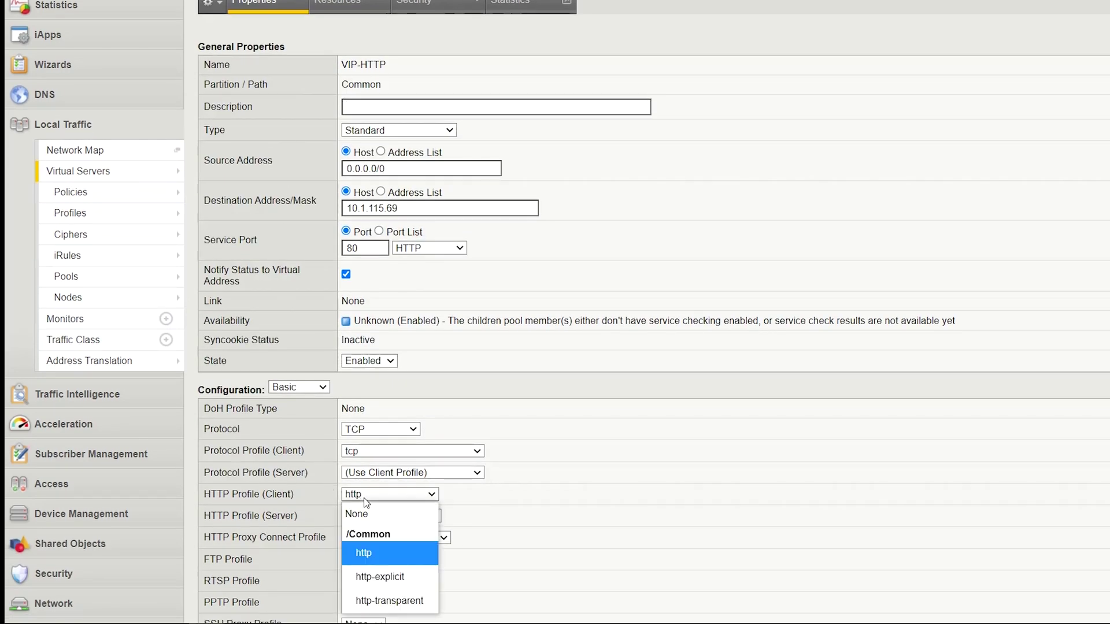
pyautogui.click(376, 551)
pyautogui.scroll(-20, 362, 584)
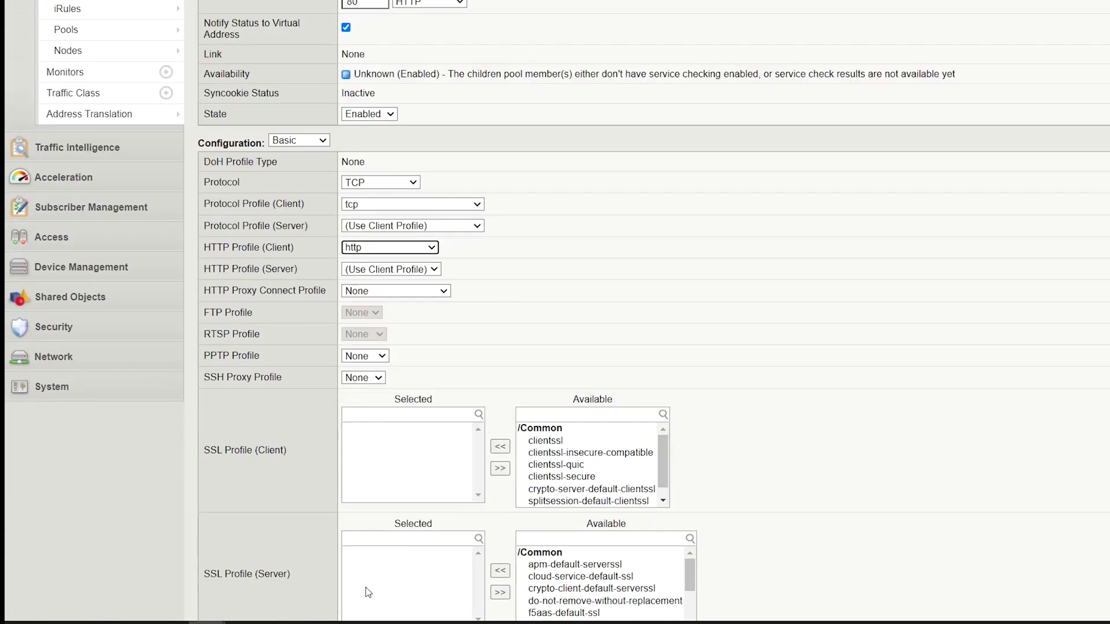
pyautogui.click(225, 600)
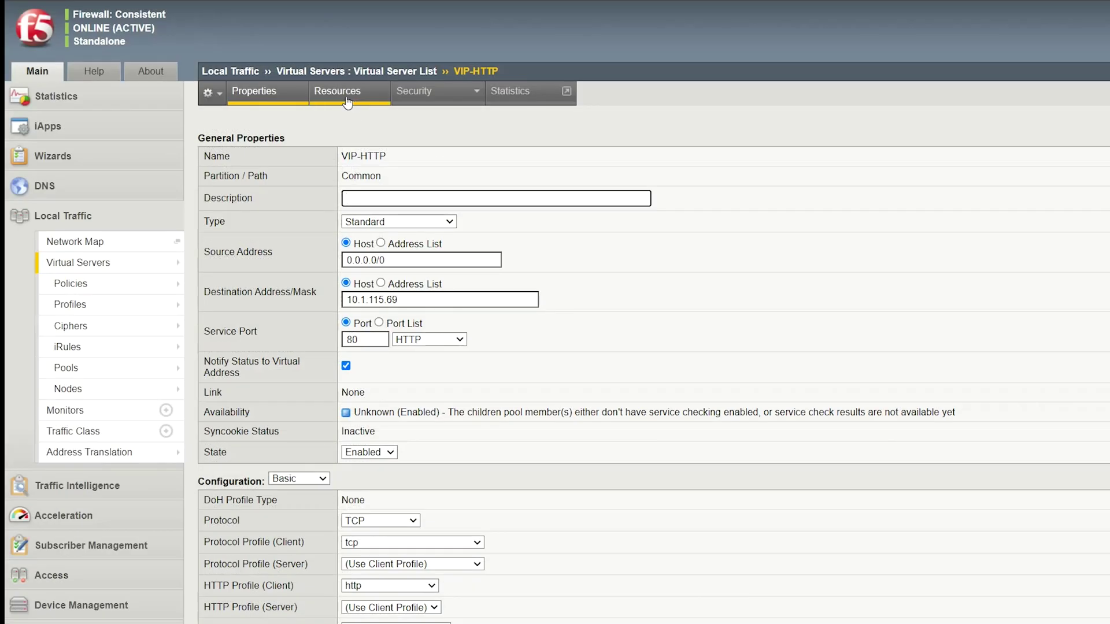
# - On VIP-HTTP's Resources tab, move redirect_8443 from Available to Enabled iRules and finish
pyautogui.click(346, 99)
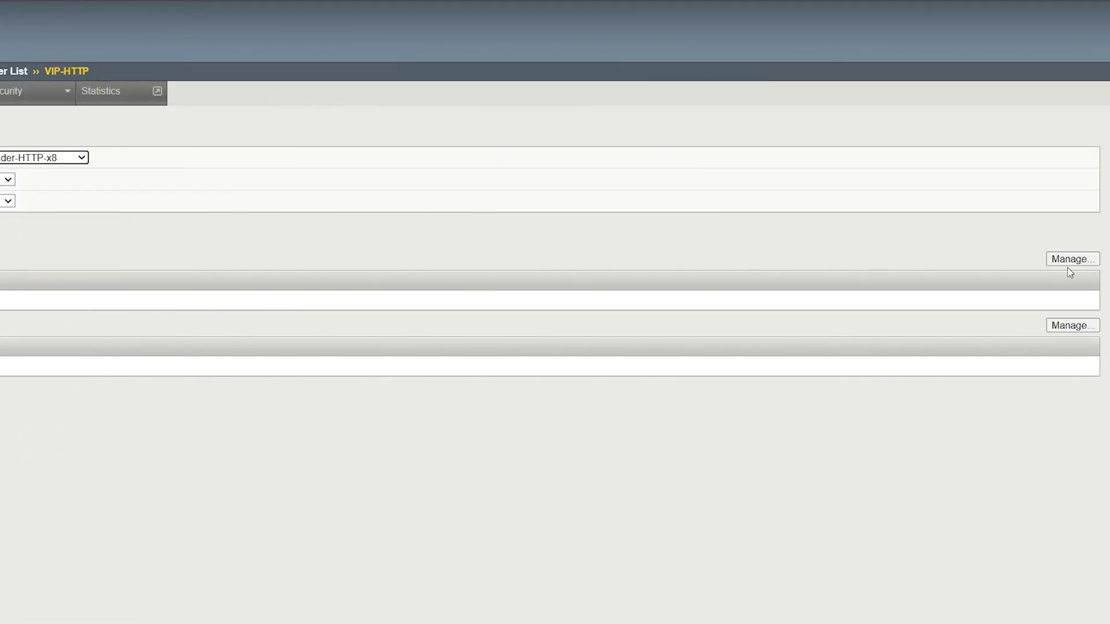
pyautogui.click(1064, 260)
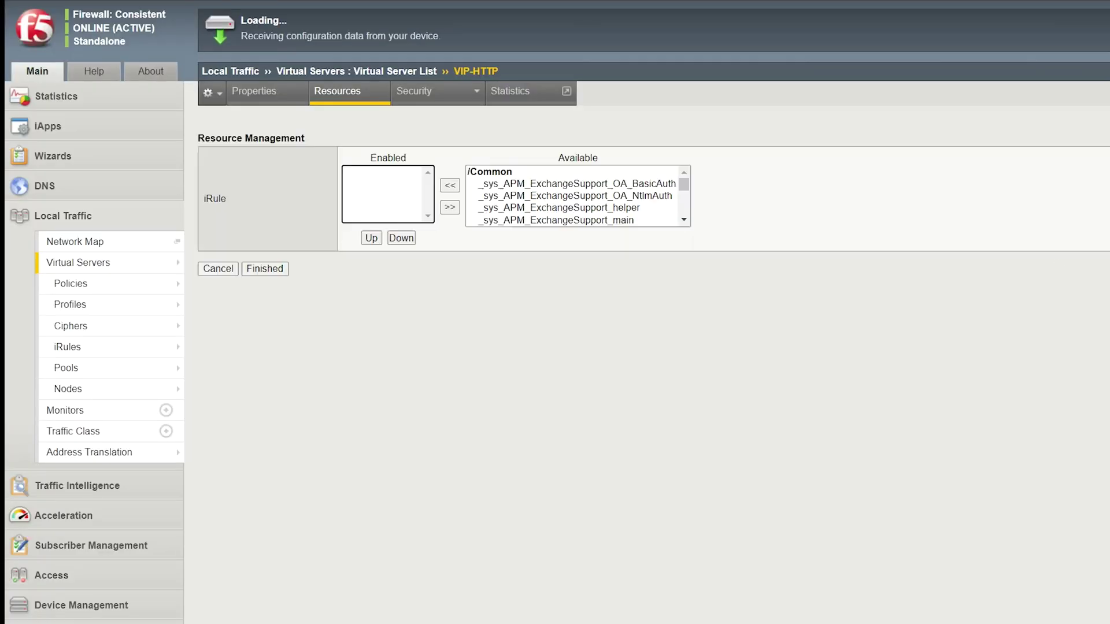
pyautogui.click(684, 186)
pyautogui.moveTo(684, 187); pyautogui.dragTo(685, 209)
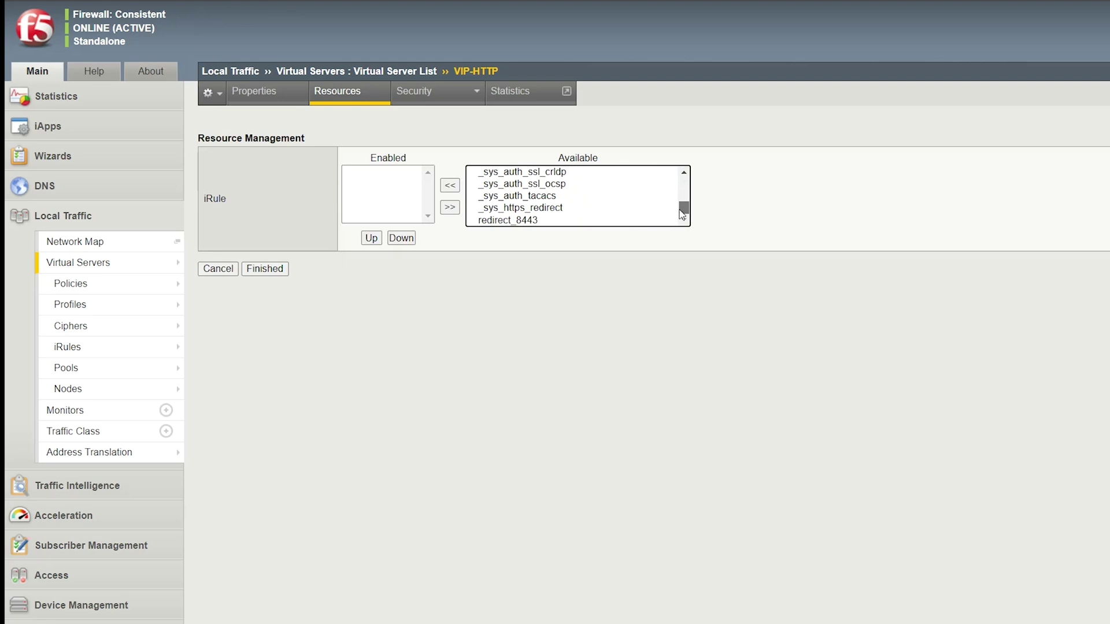
pyautogui.click(527, 220)
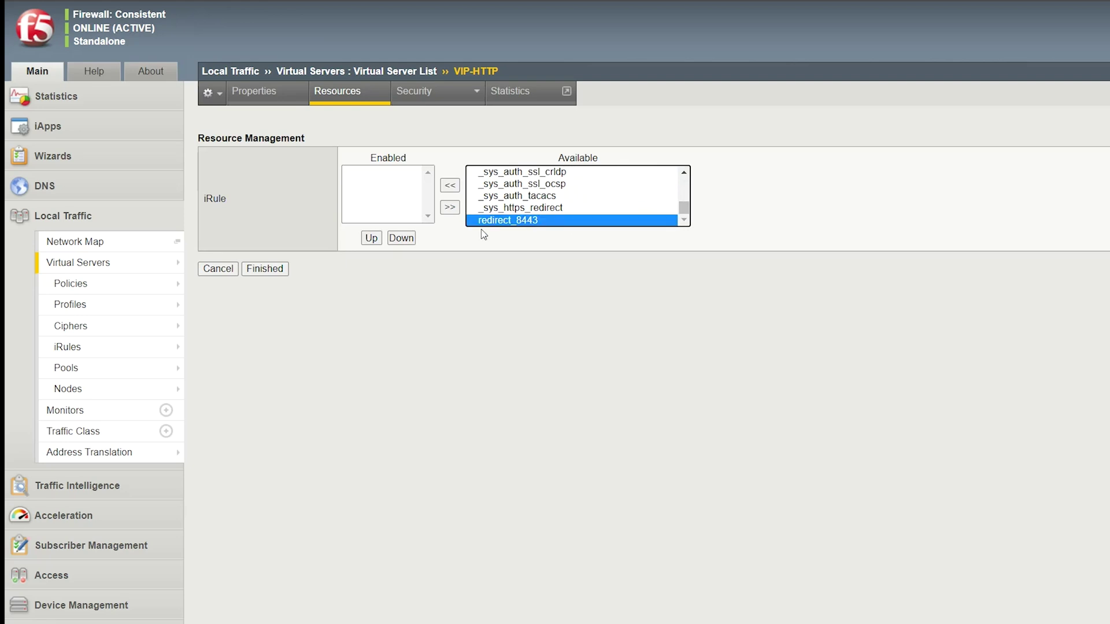
pyautogui.click(446, 188)
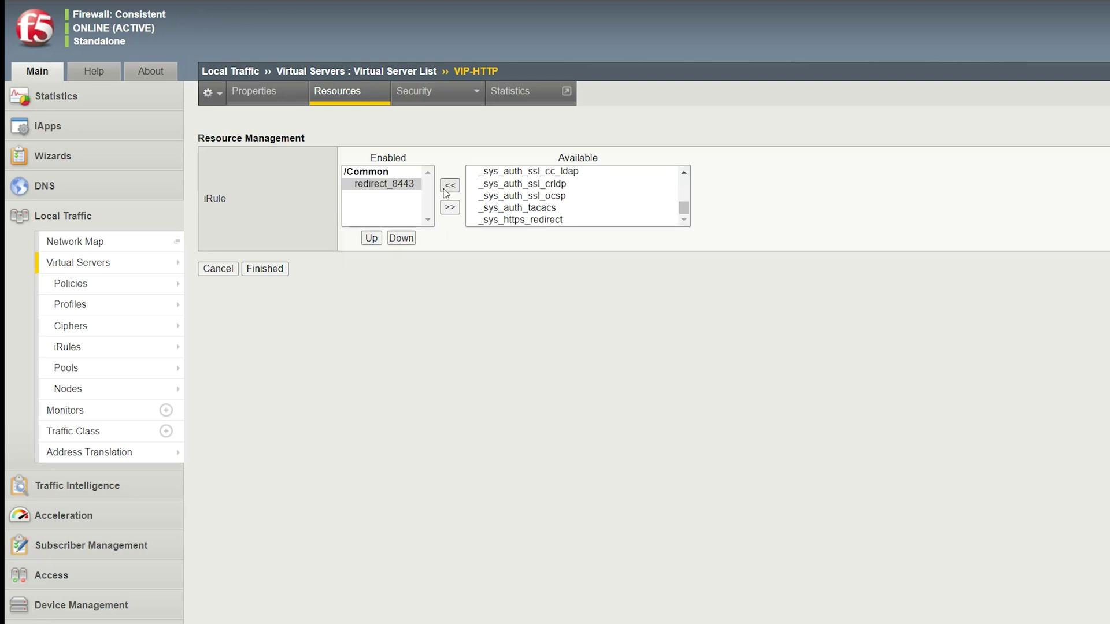
pyautogui.click(261, 268)
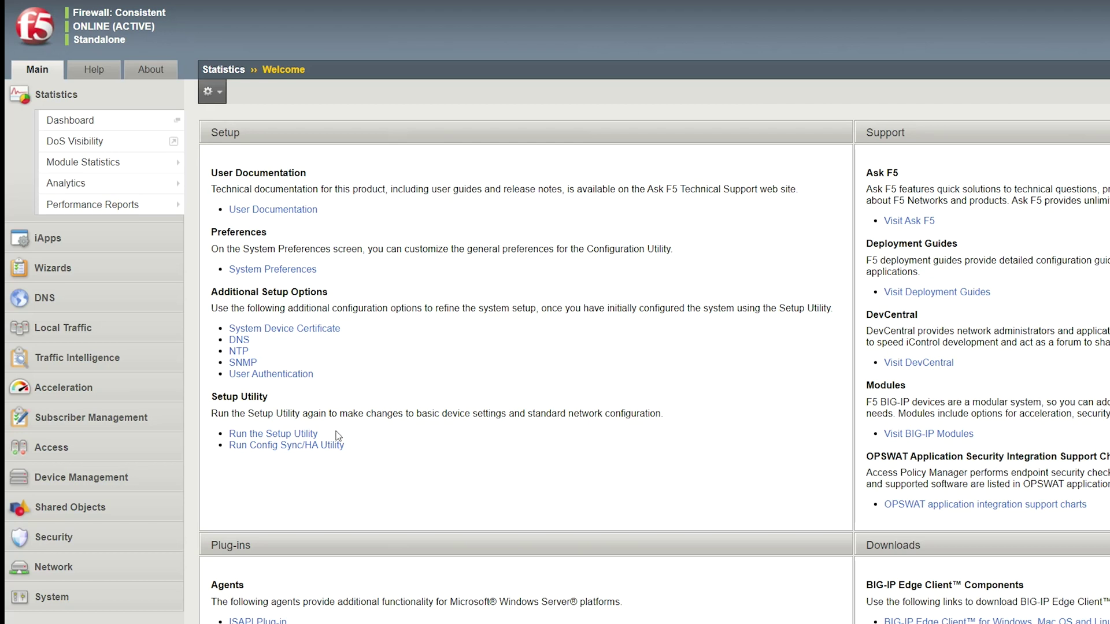
# - Create a new iRule under Local Traffic > iRules named redirect_IPv6
pyautogui.click(56, 328)
pyautogui.click(55, 346)
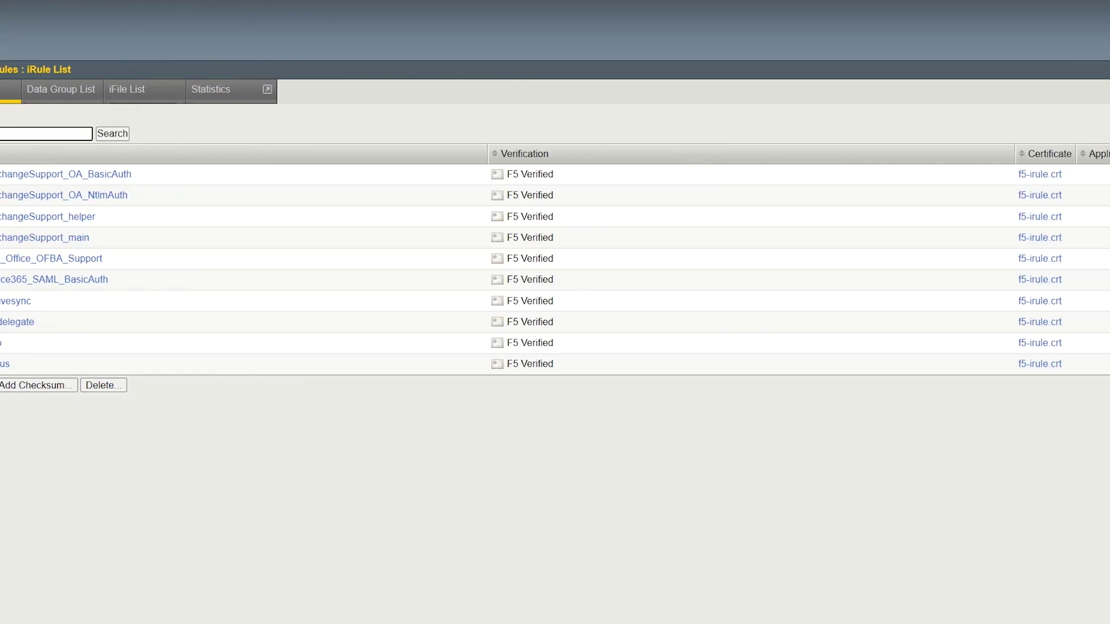
pyautogui.click(1069, 134)
pyautogui.click(391, 134)
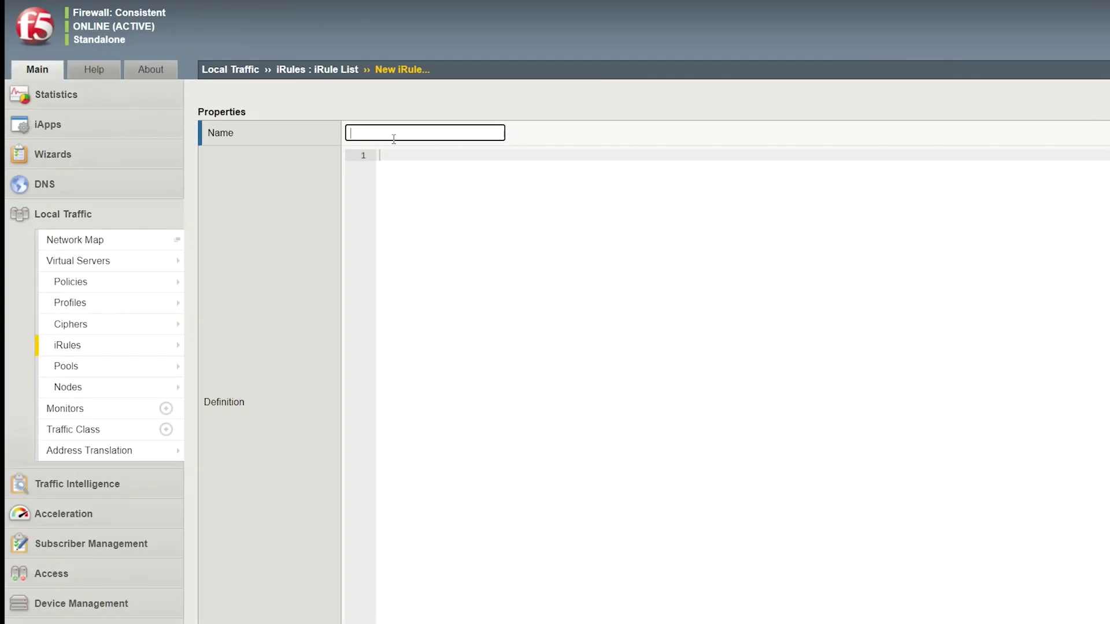
pyautogui.write('redirect_IPv6')
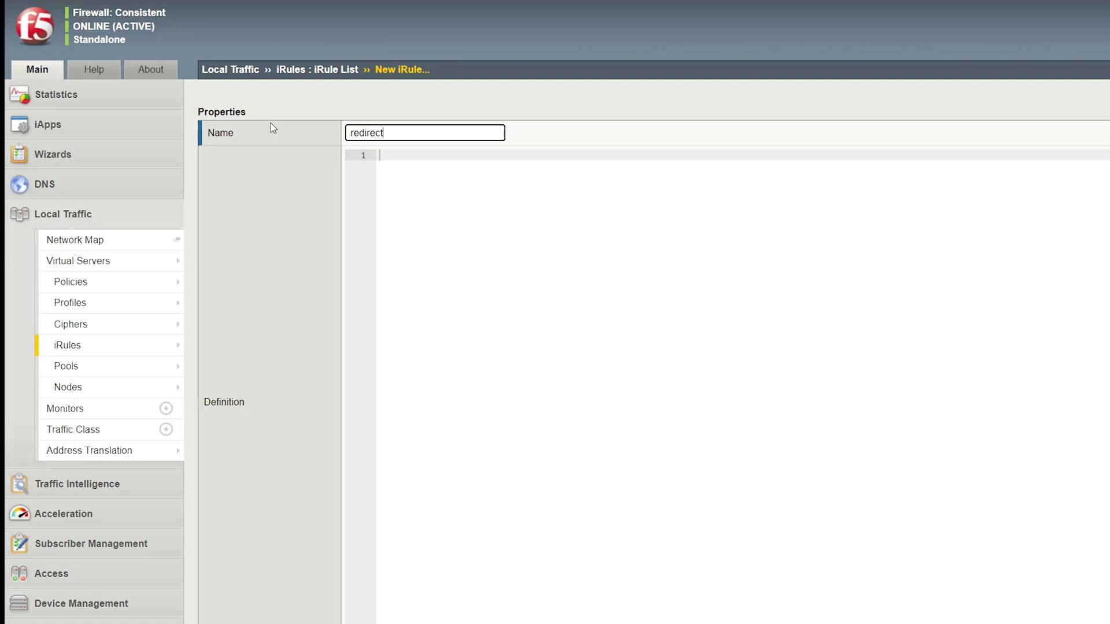
pyautogui.press('Tab')
# - Enter the four-line HTTP_REQUEST definition stripping the host port with regsub, redirecting to https, and save
pyautogui.write('when HTTP_REQUEST {')
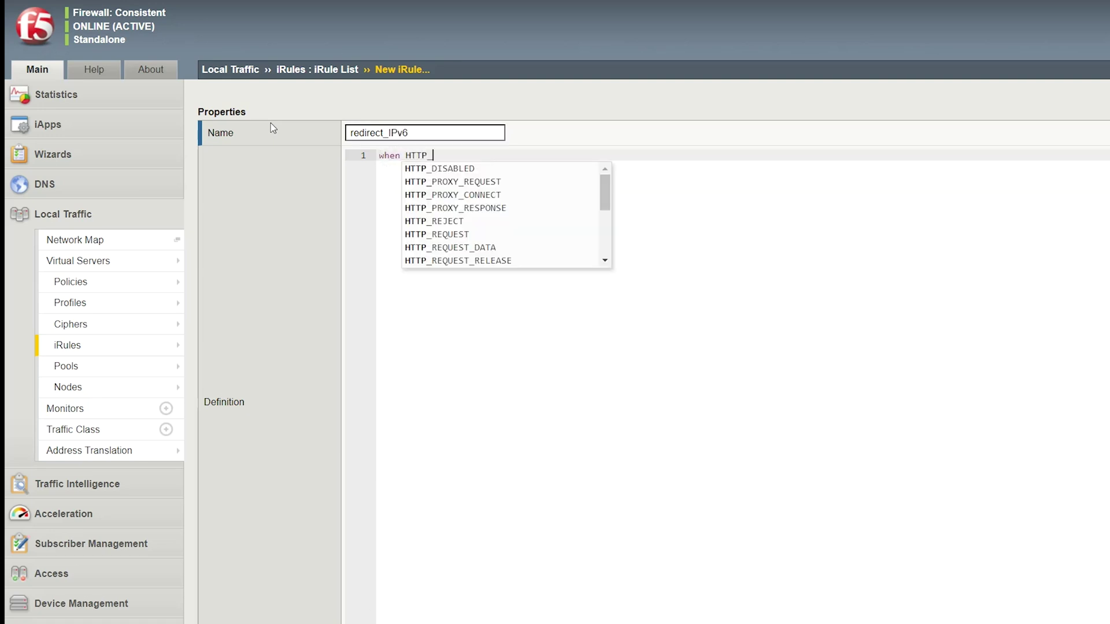
pyautogui.press('Return')
pyautogui.write('regsub -all ')
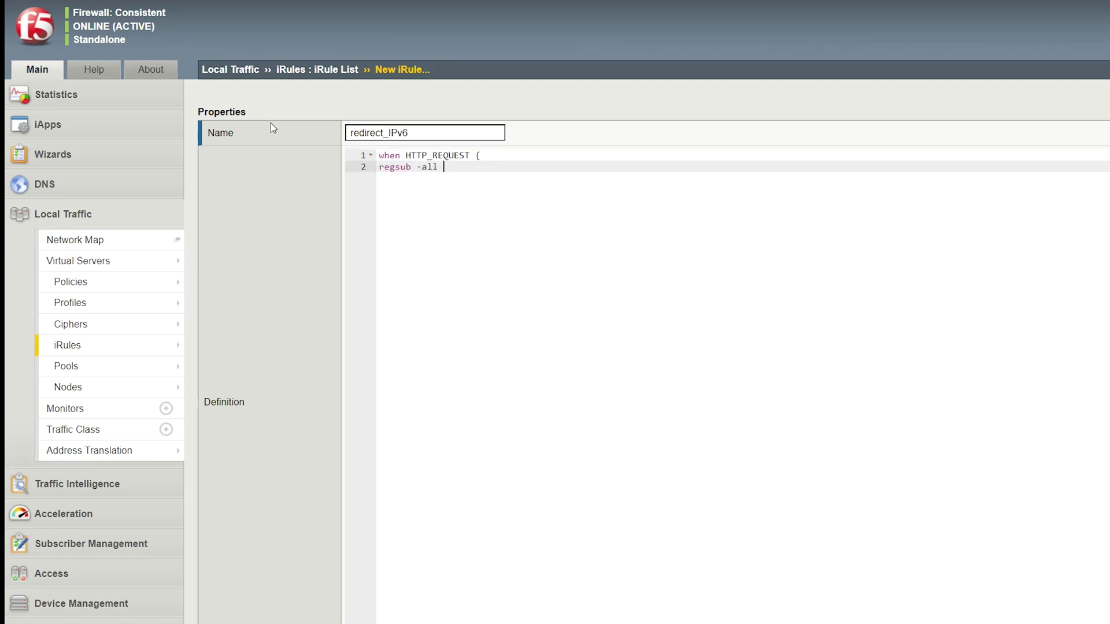
pyautogui.write('{:\\d*$')
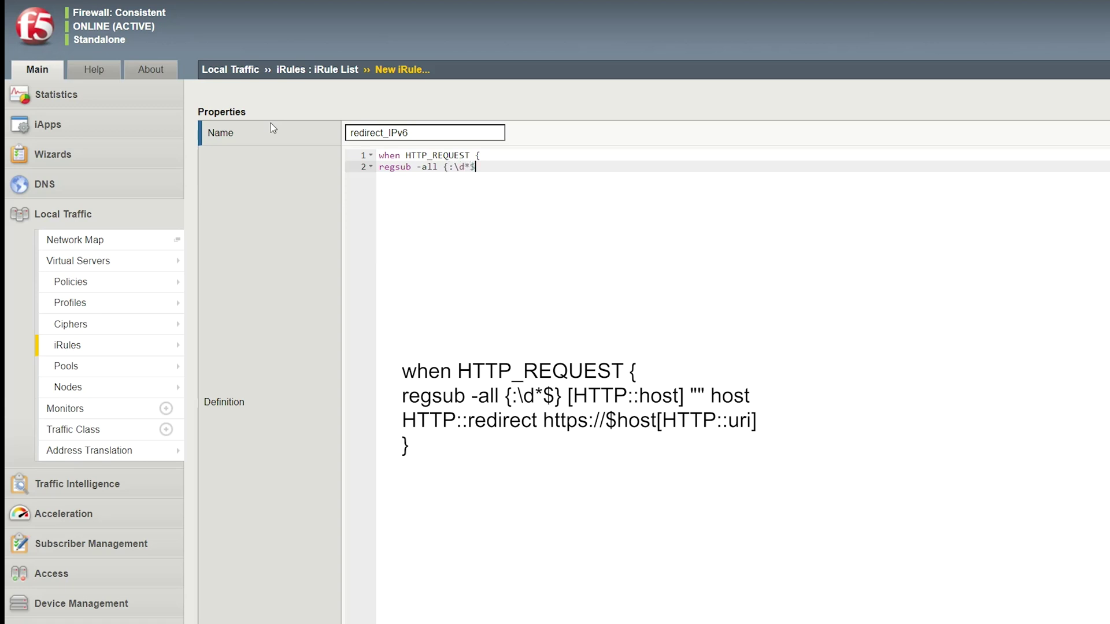
pyautogui.write('} [HTTP::host]')
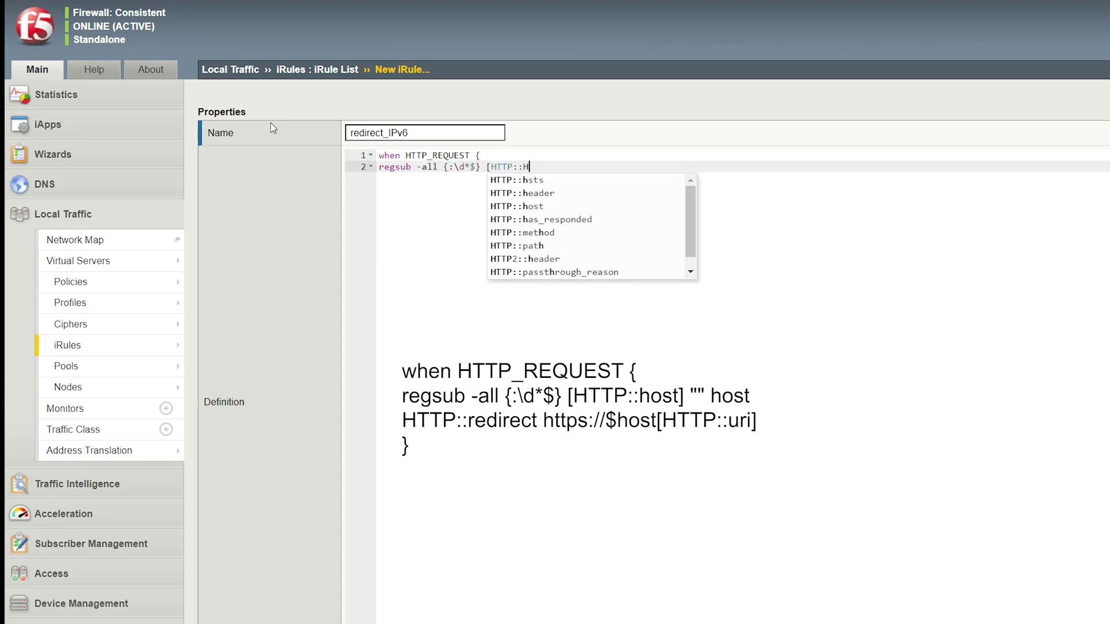
pyautogui.write(' "" host')
pyautogui.press('Return')
pyautogui.write('HTTP')
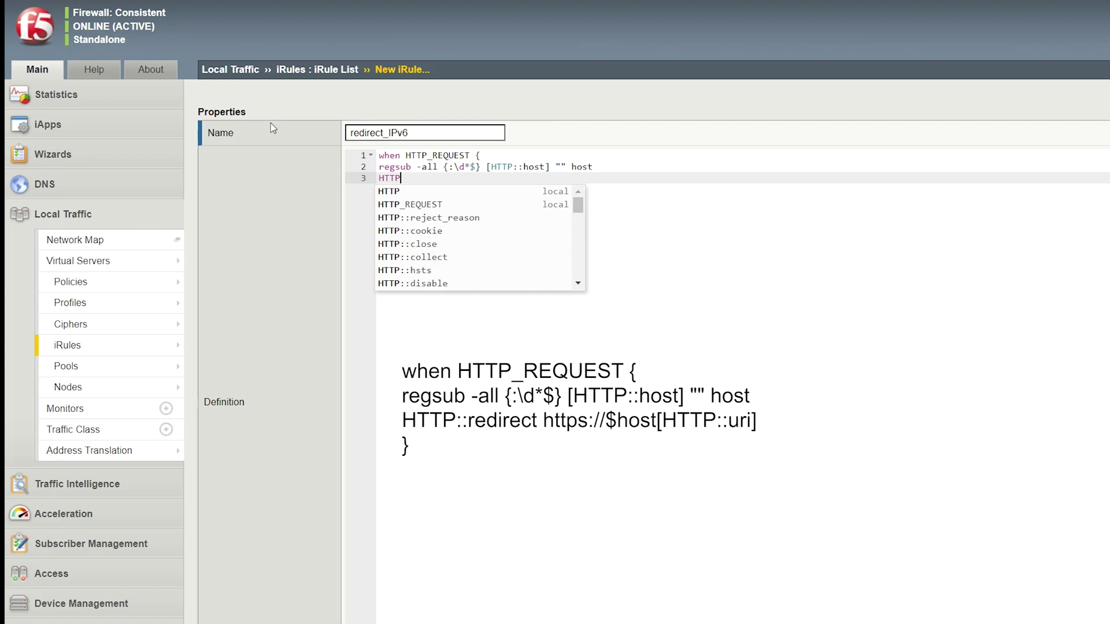
pyautogui.write('::redirect https://$host[HTTP::uri]')
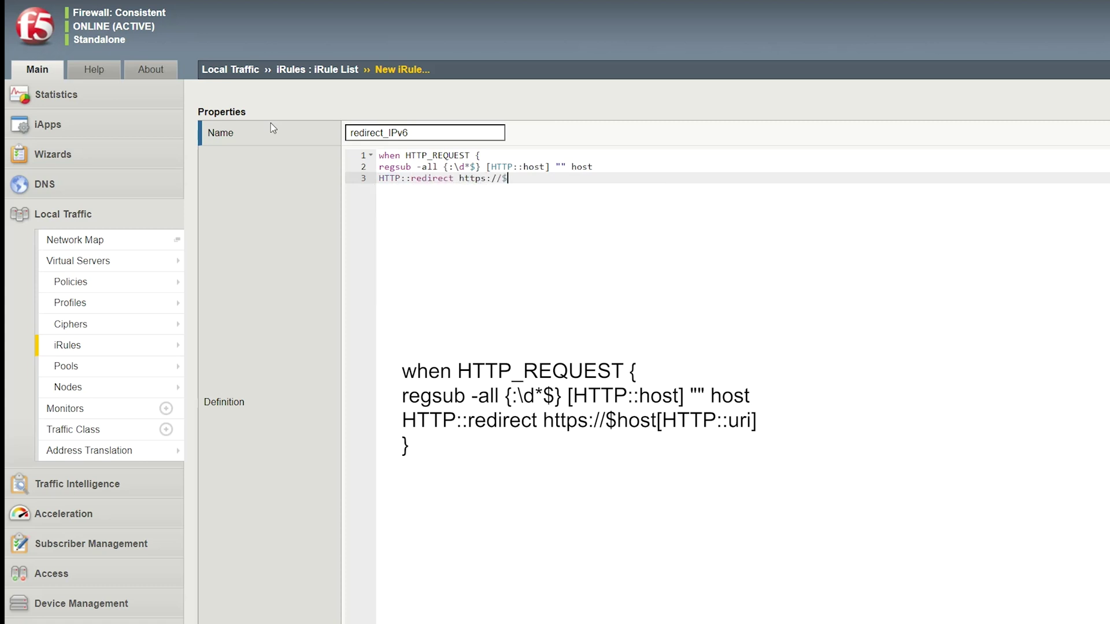
pyautogui.press('Return')
pyautogui.write('}')
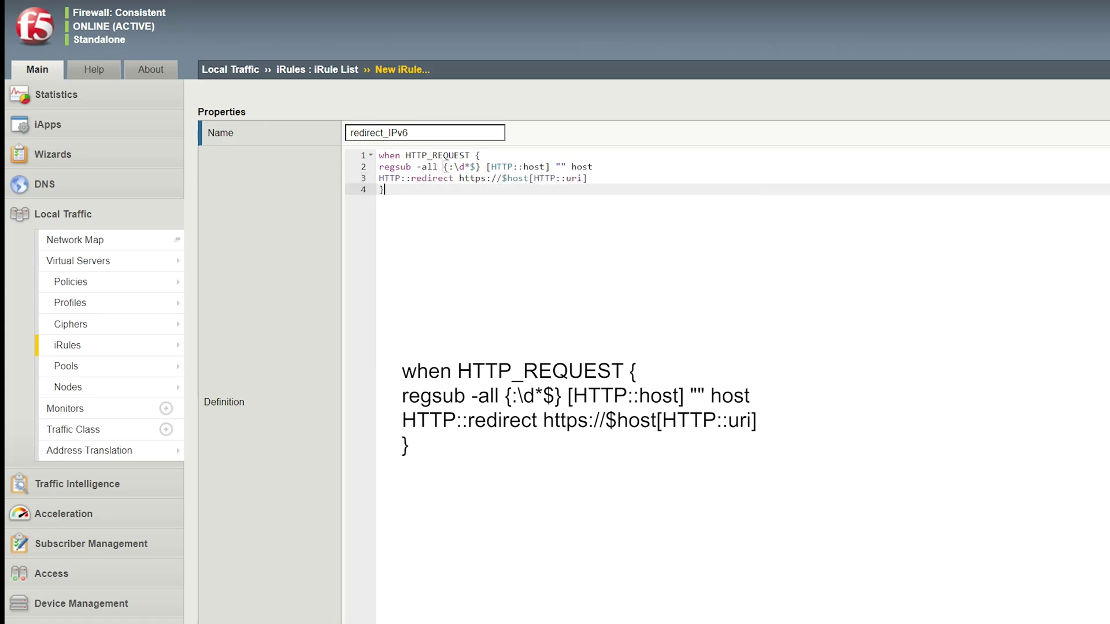
pyautogui.scroll(-3, 264, 584)
pyautogui.click(265, 587)
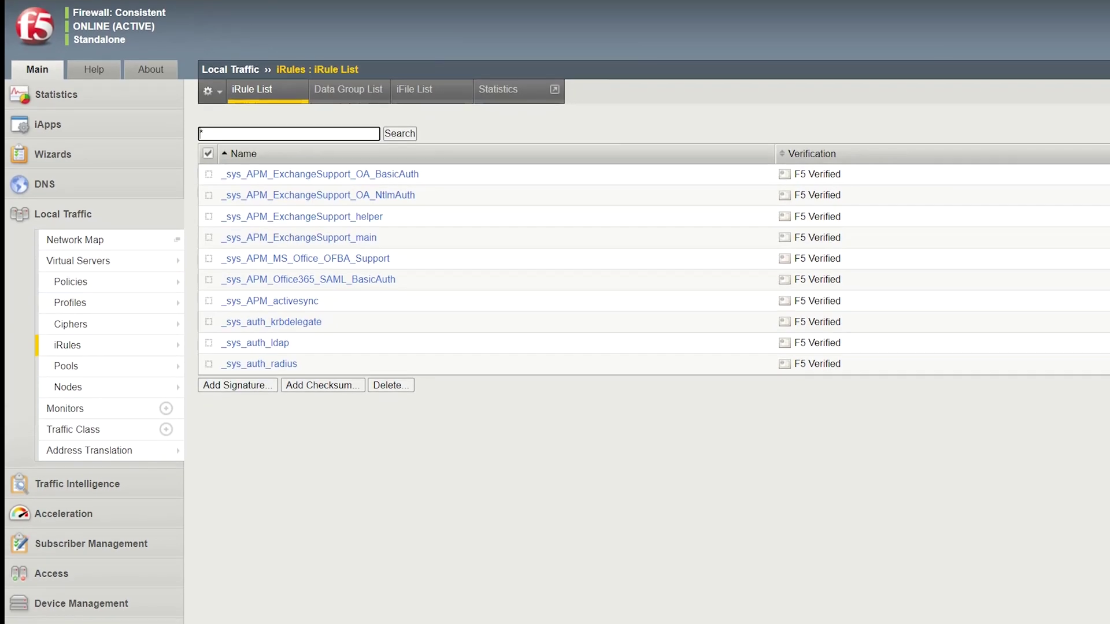
# - On VIP-HTTP's Resources tab, move redirect_IPv6 into the Enabled iRules and finish
pyautogui.click(63, 258)
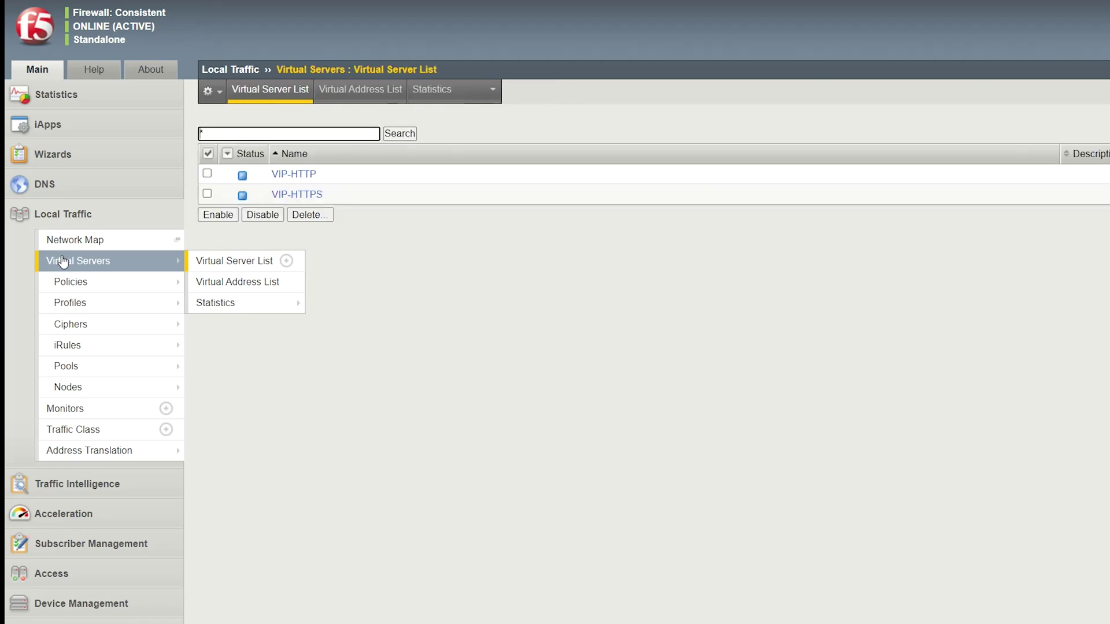
pyautogui.click(294, 175)
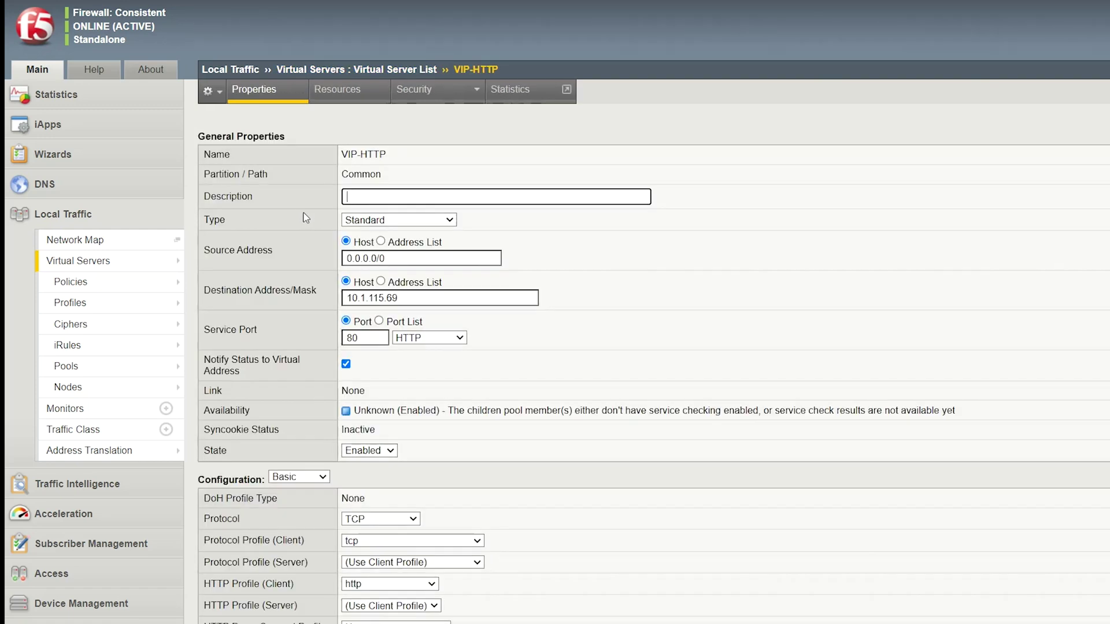
pyautogui.click(365, 93)
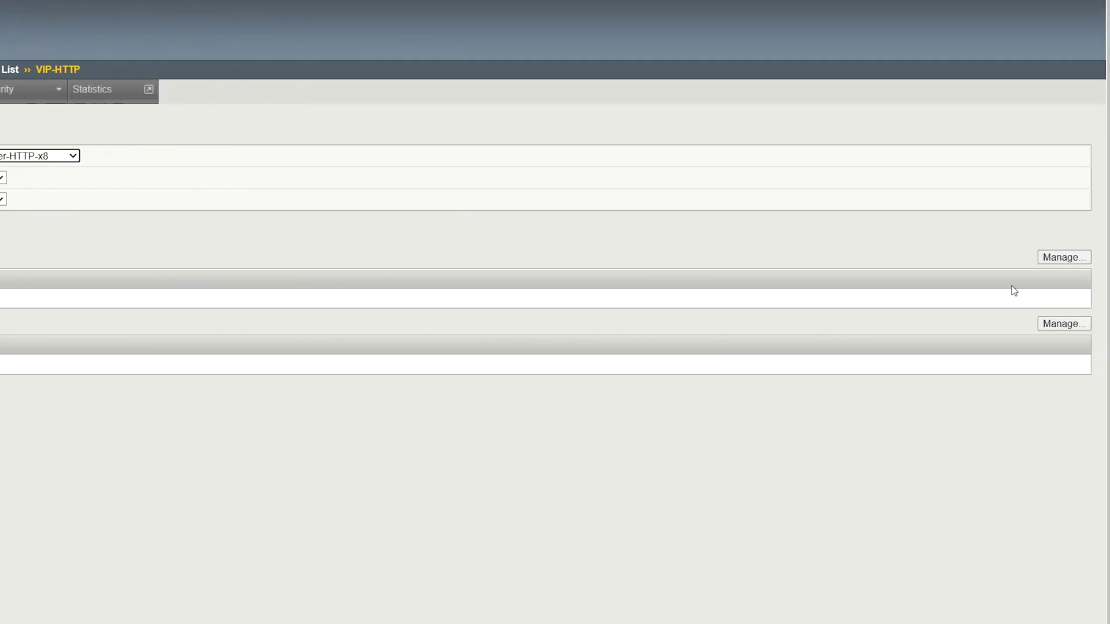
pyautogui.click(1066, 256)
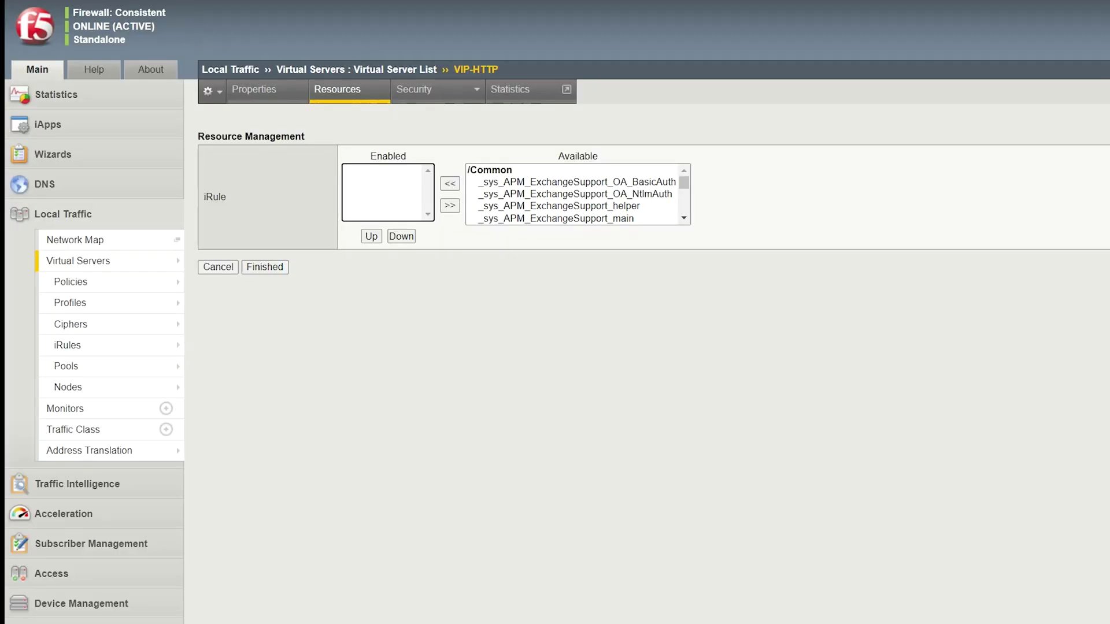
pyautogui.moveTo(685, 183); pyautogui.dragTo(674, 225)
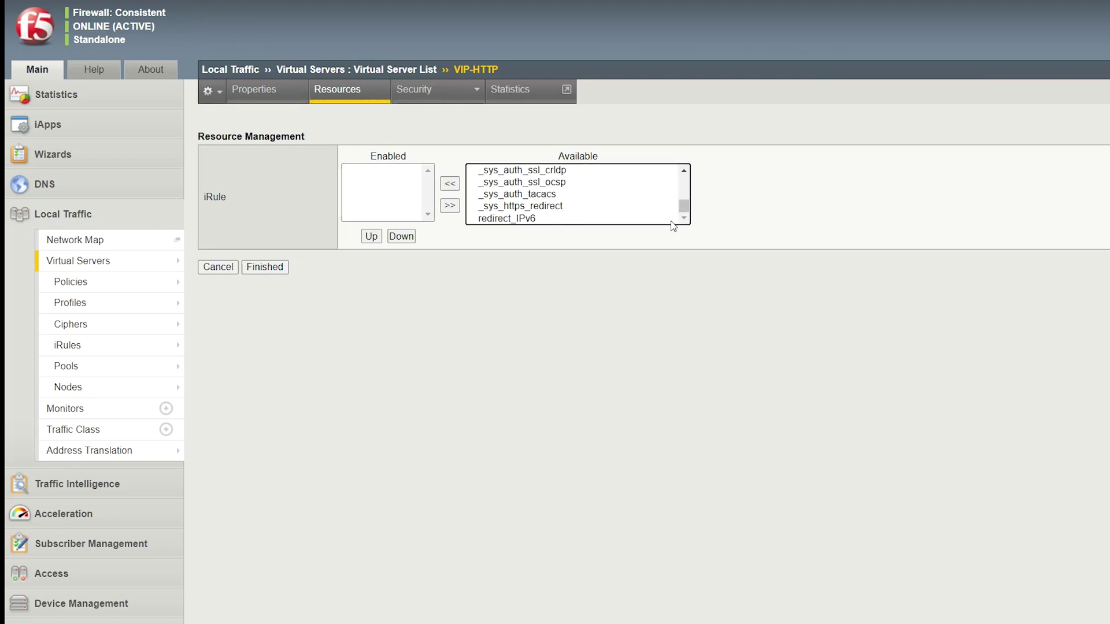
pyautogui.click(448, 188)
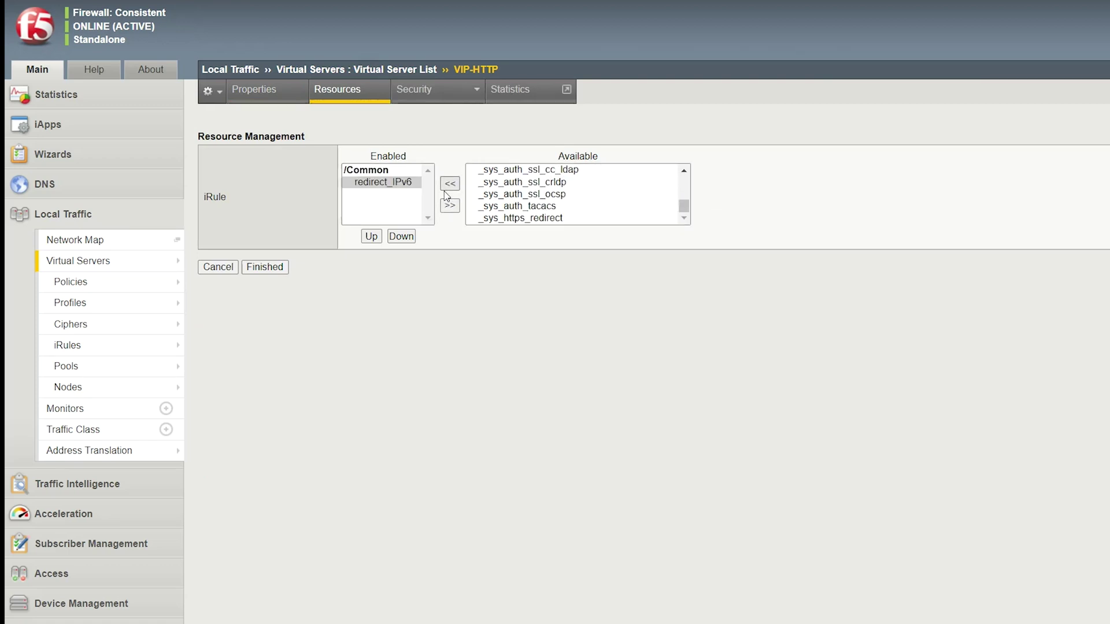
pyautogui.click(265, 267)
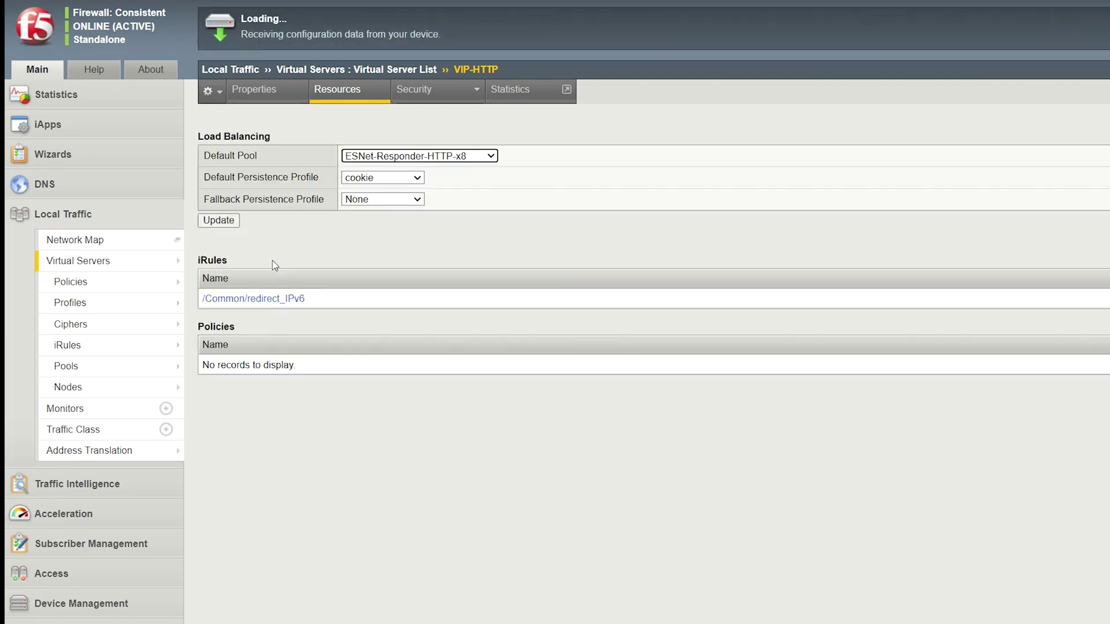